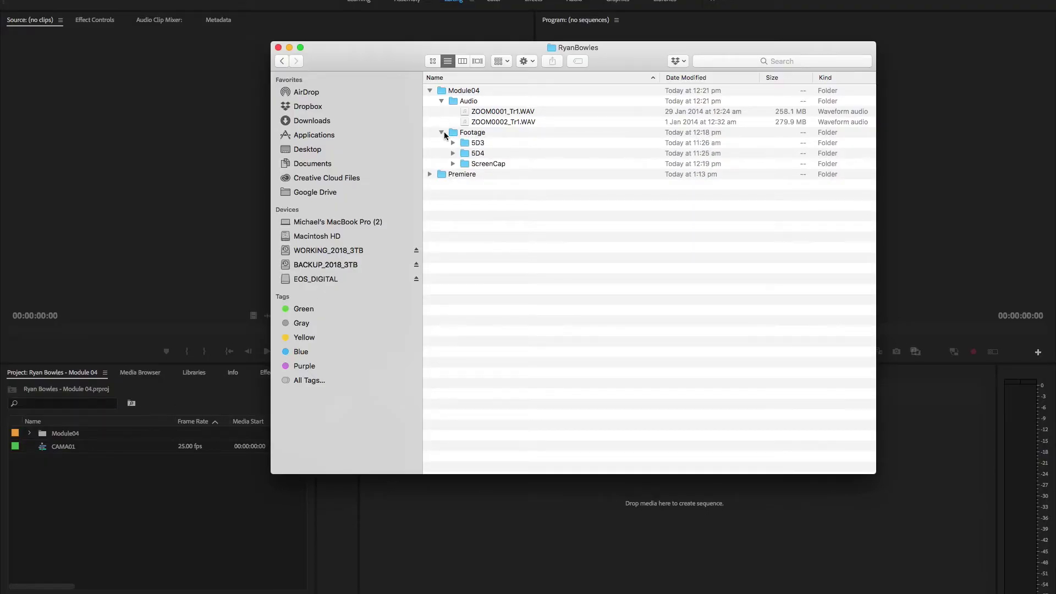
# Step: Collapse the Footage, Audio and Module04 folders in Finder and switch back to Premiere Pro
pyautogui.click(442, 133)
pyautogui.click(442, 102)
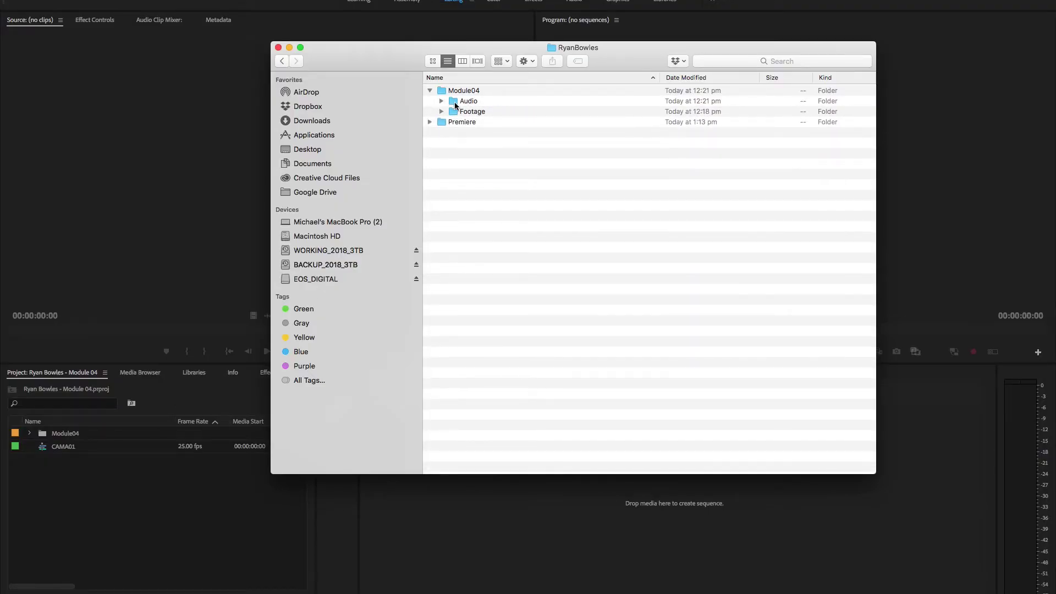
pyautogui.click(430, 91)
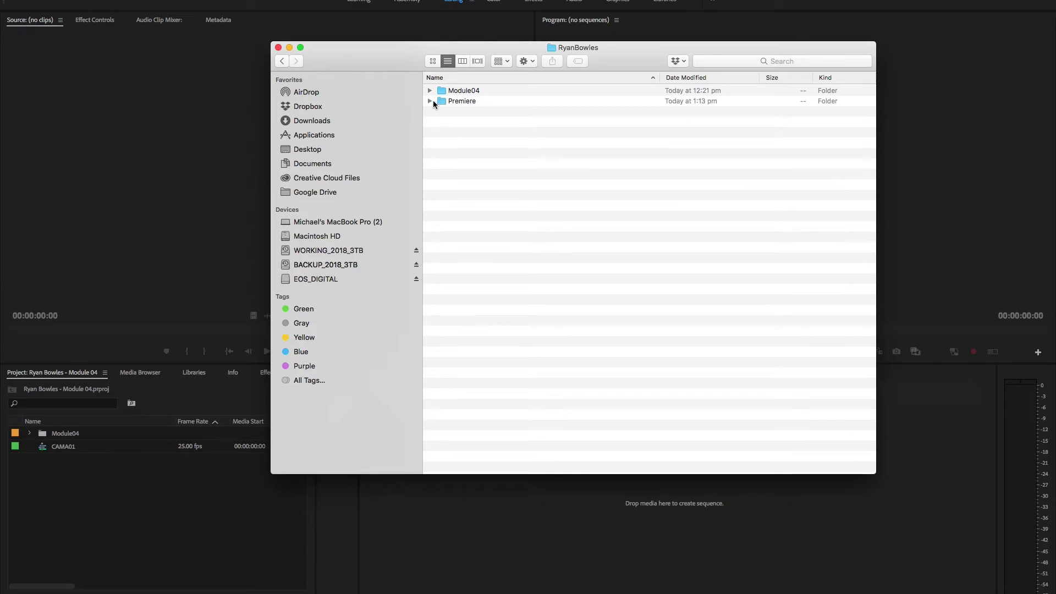
pyautogui.click(163, 493)
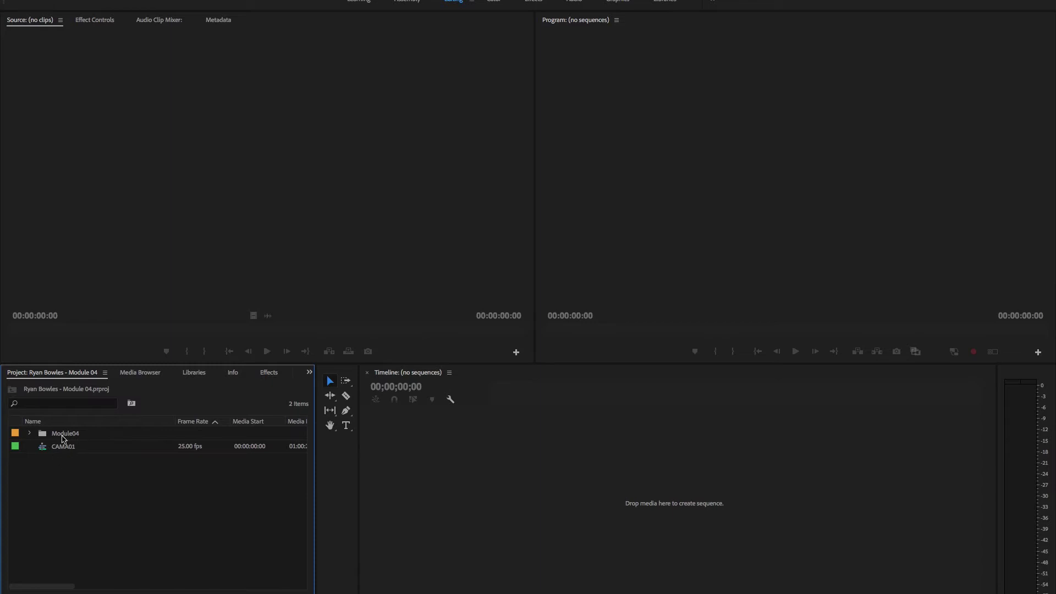
# Step: Examine the contents of the Module04 bin's Audio folder and of the two camera folders and Screen folder inside Footage
pyautogui.click(30, 434)
pyautogui.click(41, 446)
pyautogui.click(41, 486)
pyautogui.click(53, 499)
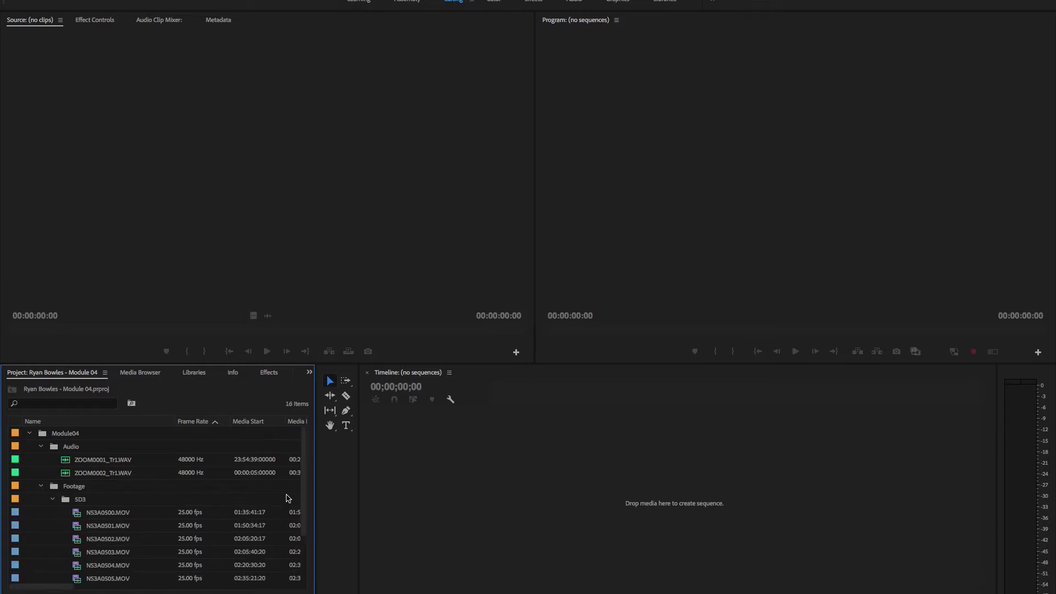
pyautogui.scroll(-2, 302, 484)
pyautogui.click(52, 461)
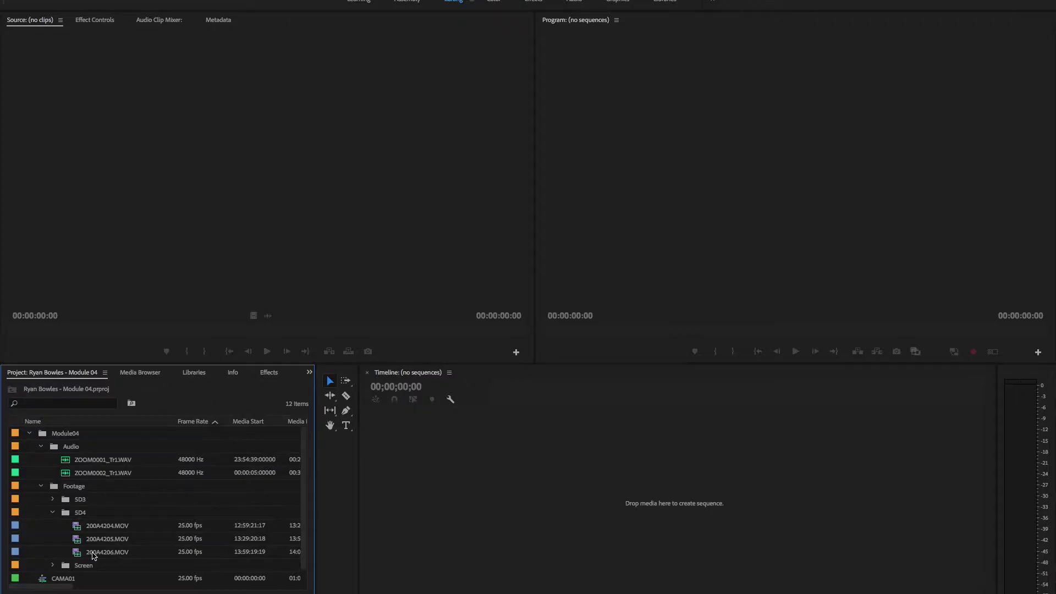
pyautogui.click(53, 513)
pyautogui.click(52, 527)
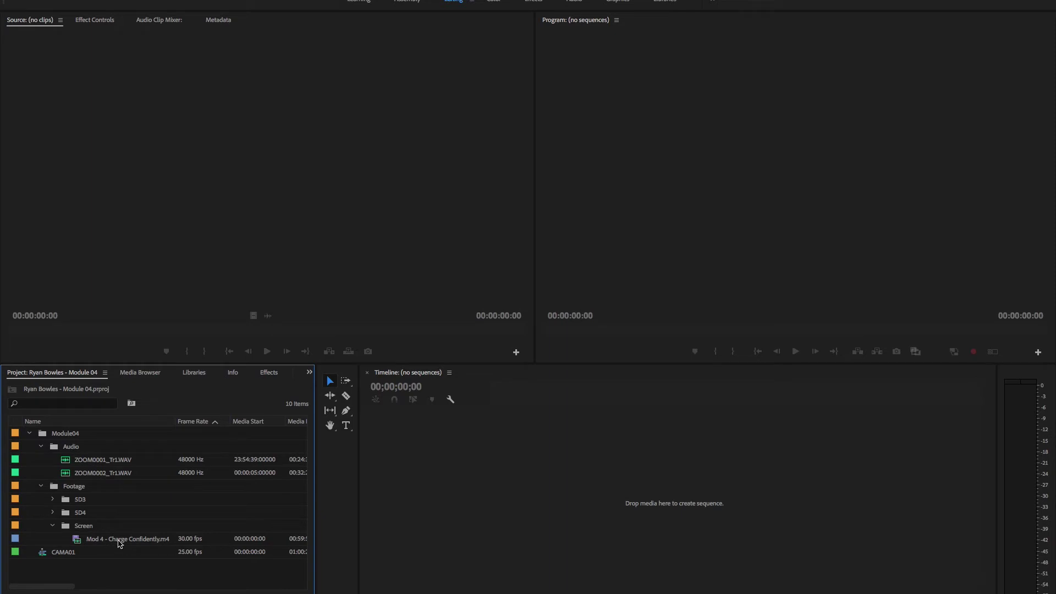
pyautogui.click(40, 486)
pyautogui.click(41, 446)
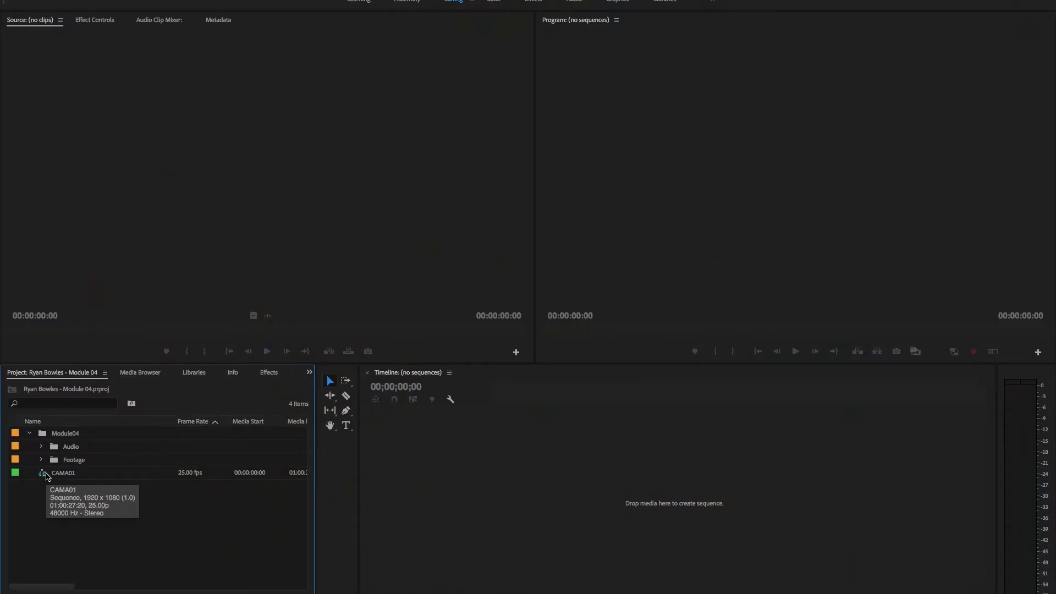
# Step: Open the CAMA01 sequence in the timeline and turn on targeting for video track V4
pyautogui.click(47, 477)
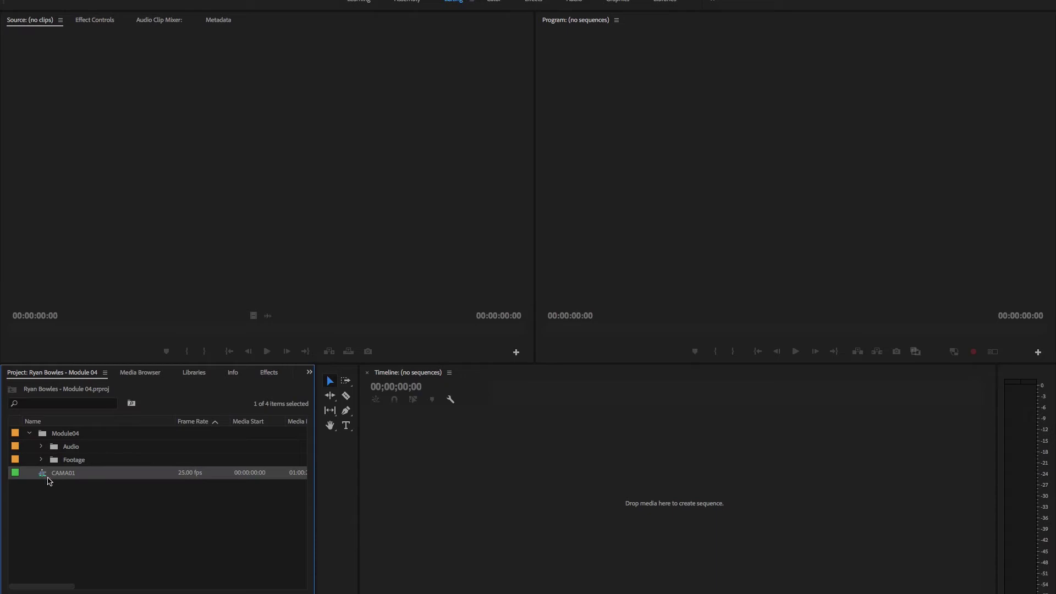
pyautogui.doubleClick(47, 476)
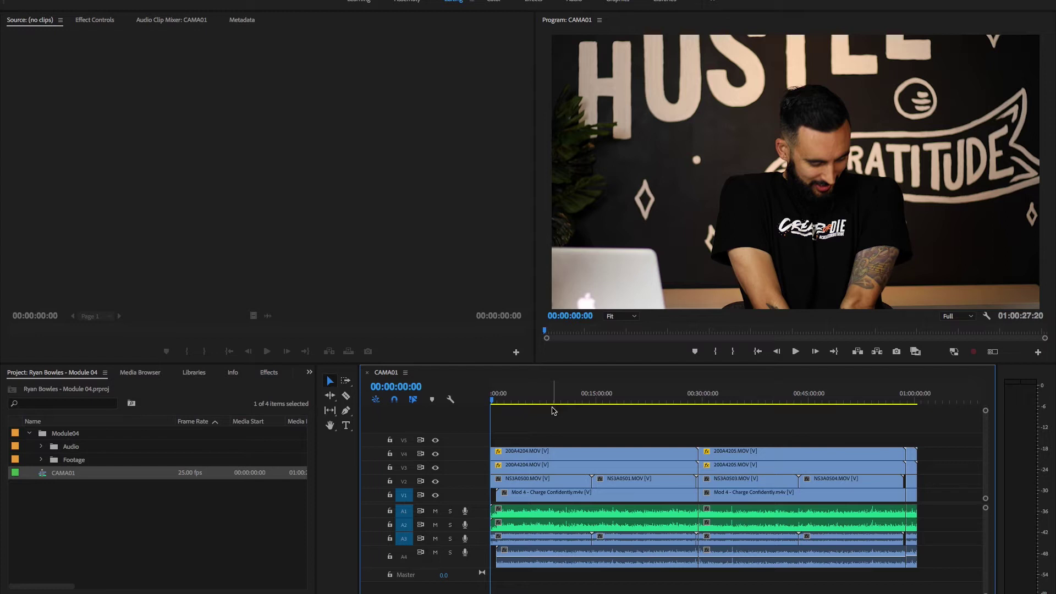
pyautogui.click(534, 455)
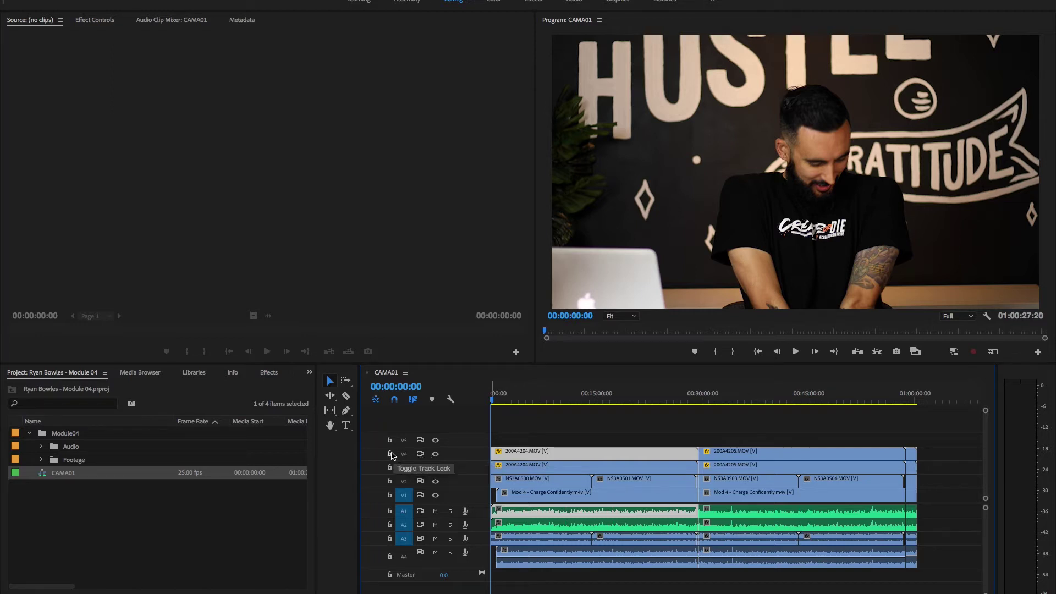
pyautogui.click(397, 457)
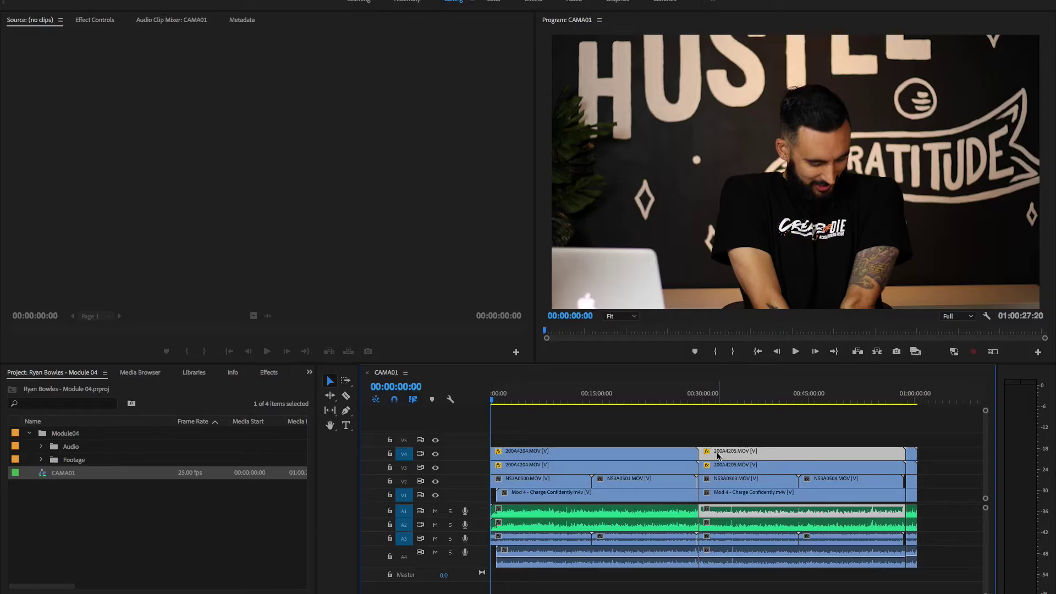
# Step: Examine the consecutive camera clips on track V4 and the first clip on V3, moving the playhead to preview the footage
pyautogui.moveTo(666, 403); pyautogui.dragTo(808, 454)
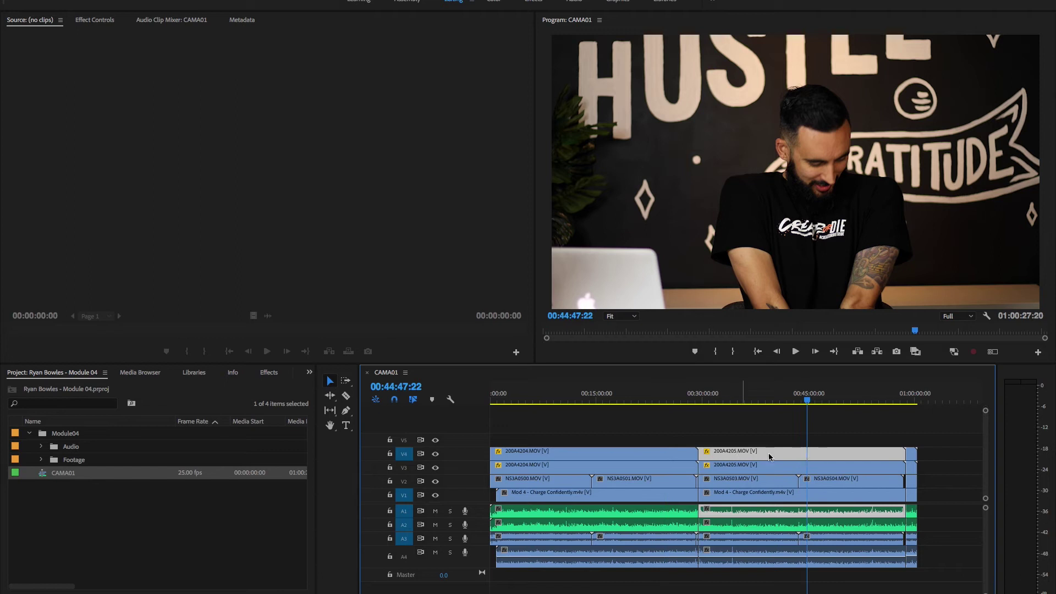
pyautogui.click(912, 455)
pyautogui.click(678, 460)
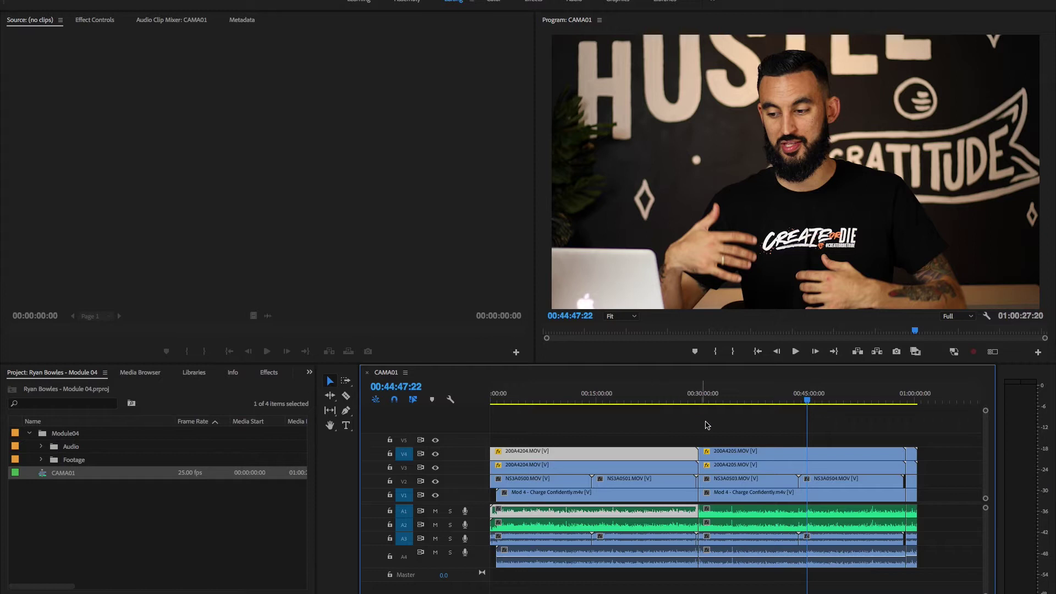
pyautogui.click(740, 455)
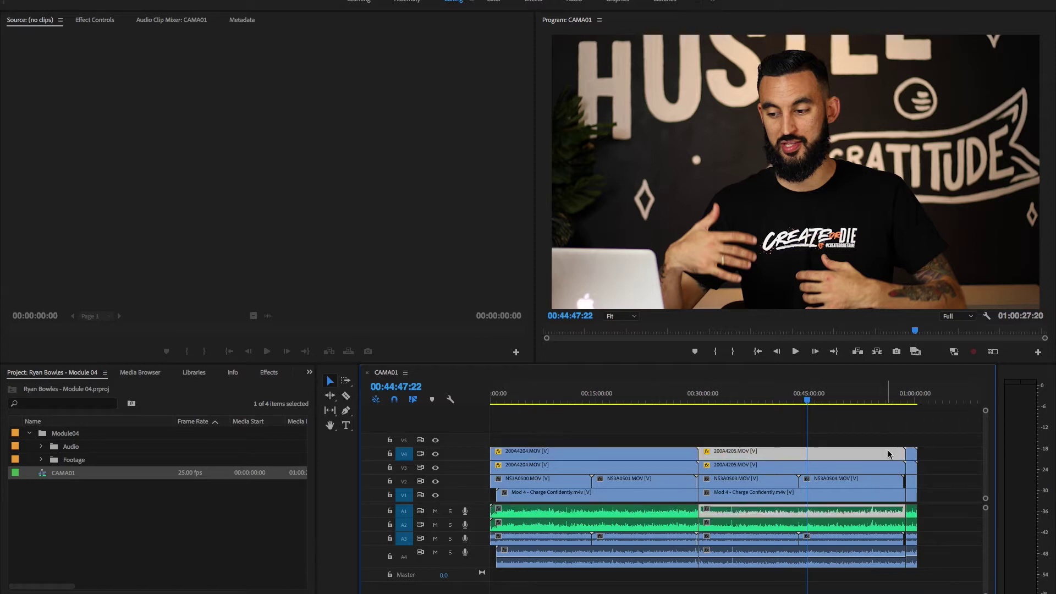
pyautogui.click(910, 456)
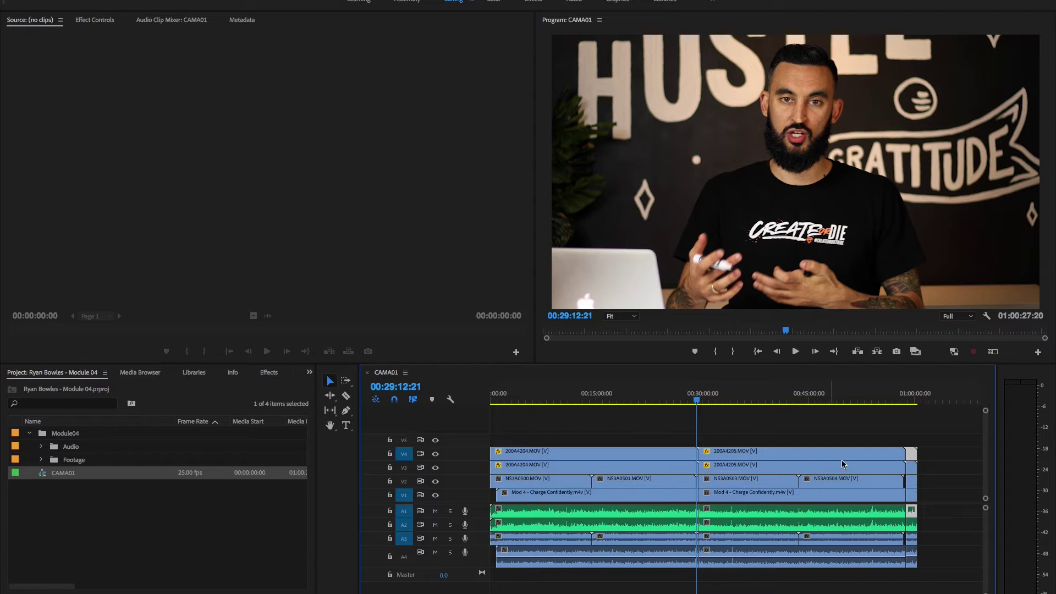
pyautogui.moveTo(625, 436); pyautogui.dragTo(924, 451)
pyautogui.click(641, 443)
pyautogui.click(628, 471)
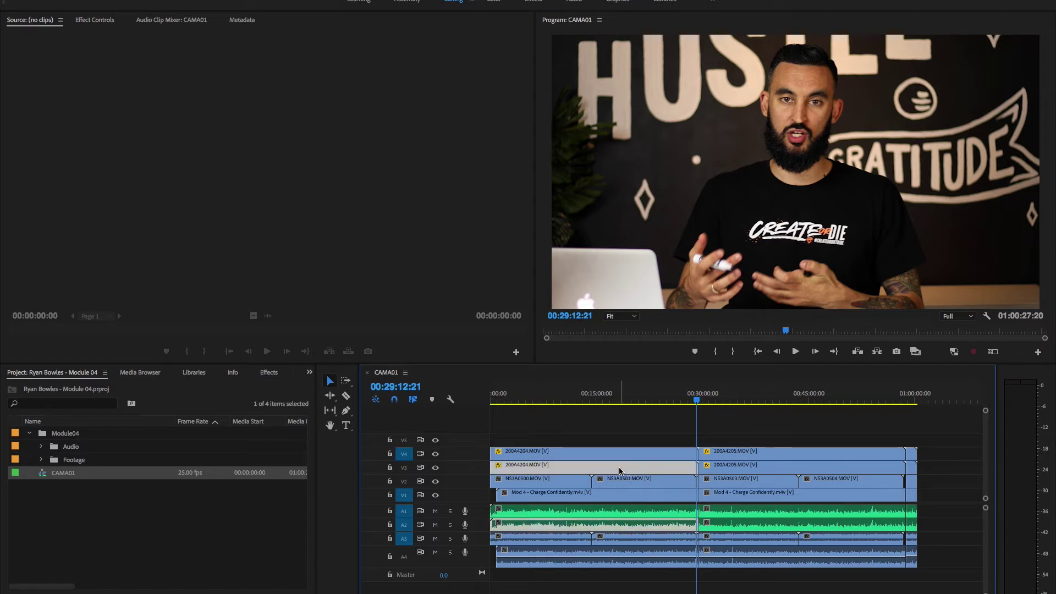
# Step: Hide video tracks V4, V3 and V2 to preview the angle beneath each, using playhead positions 00:05:22:00 and 00:10:39:08
pyautogui.click(528, 398)
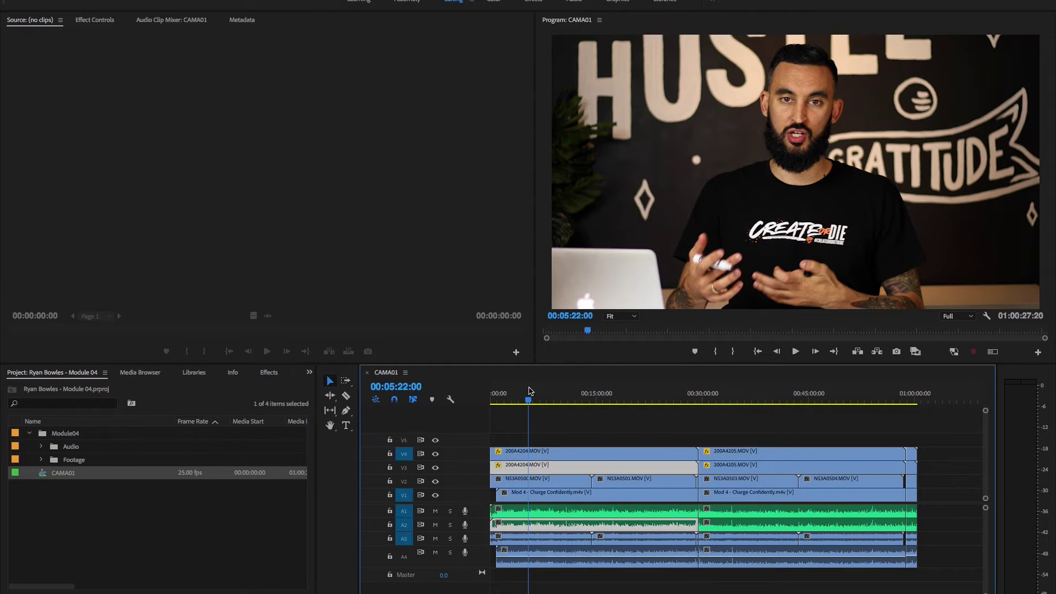
pyautogui.click(435, 454)
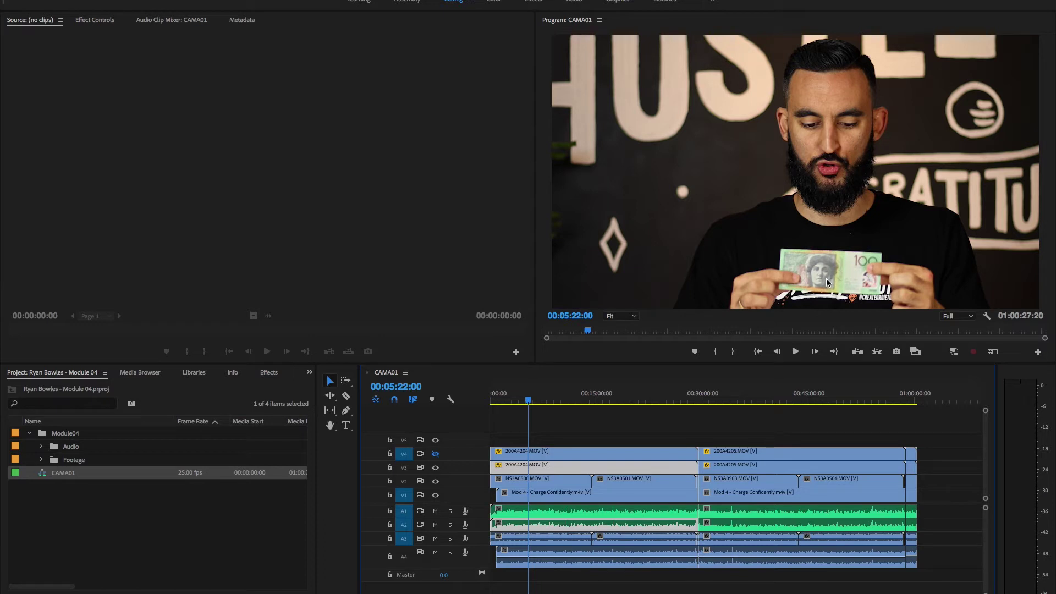
pyautogui.click(567, 404)
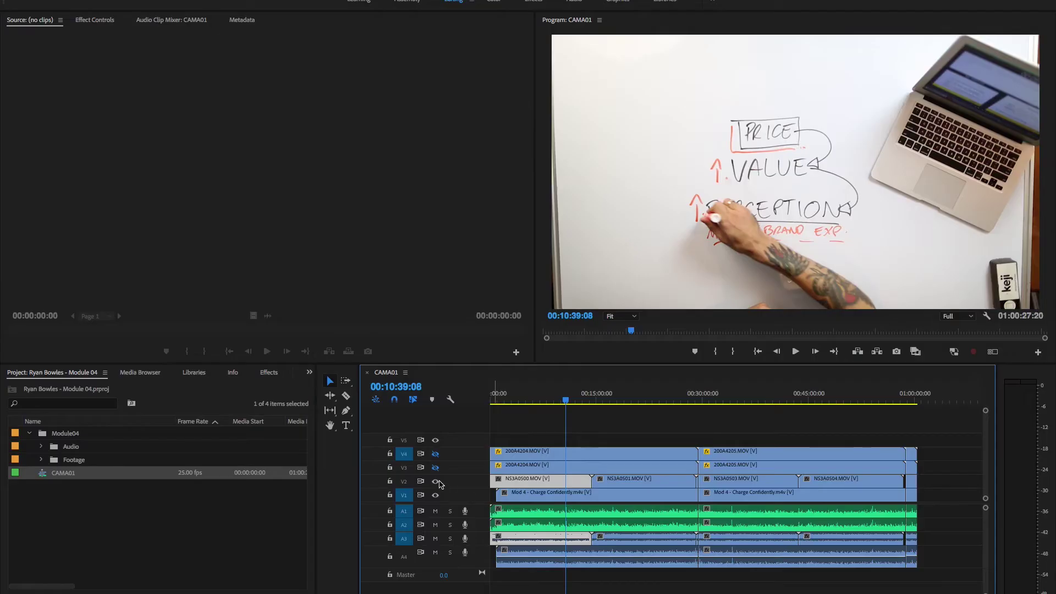
pyautogui.click(436, 482)
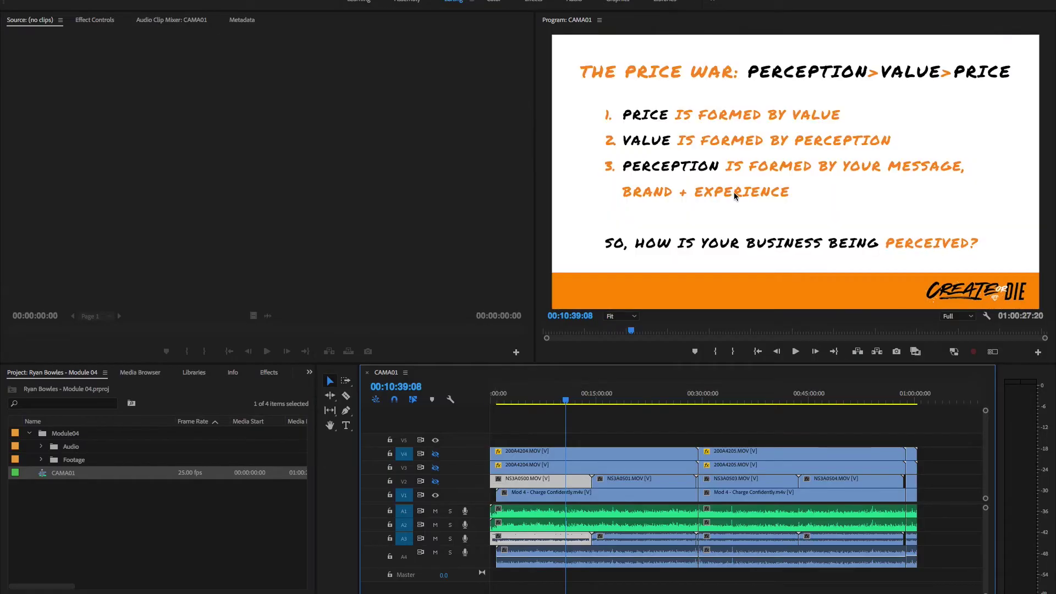
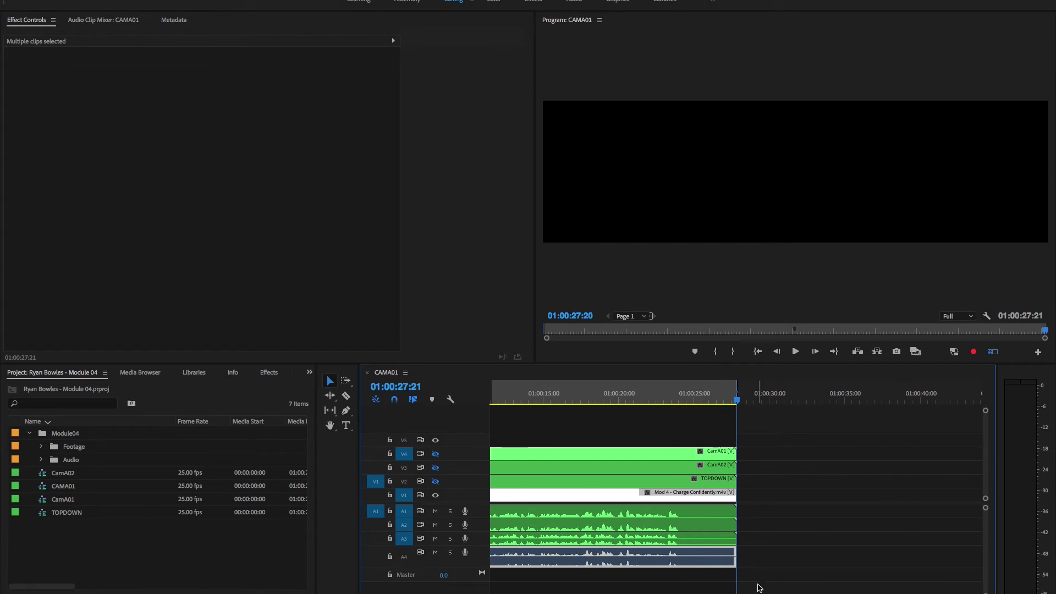
# Step: Nest all the Mod 4 - Charge Confidently screen capture clips on track V1 into a sequence named 04SCREENCAP
pyautogui.scroll(-5, 780, 535)
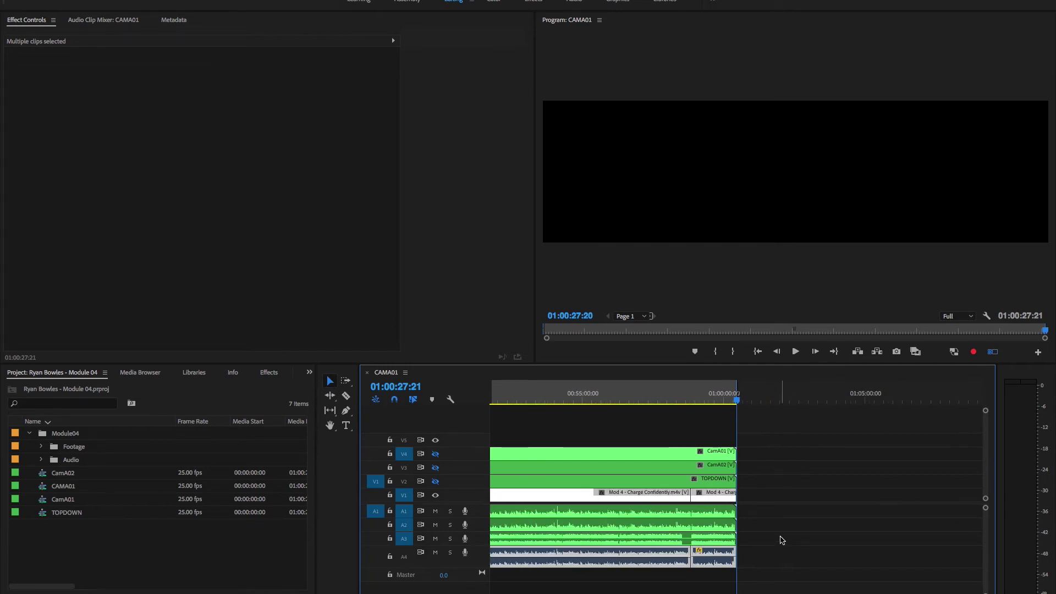
pyautogui.scroll(-2, 780, 536)
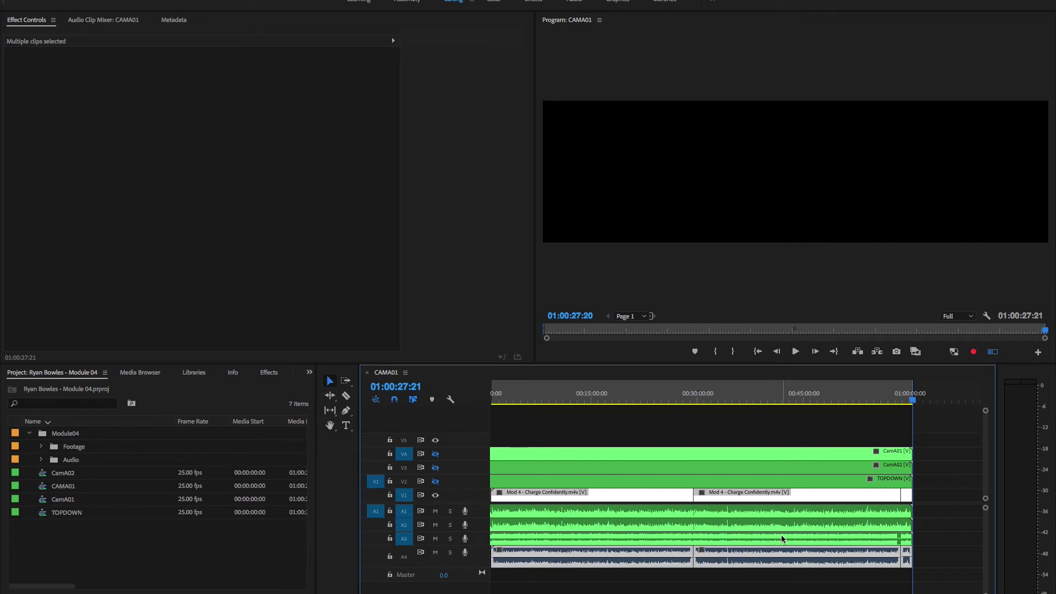
pyautogui.click(522, 430)
pyautogui.click(548, 495)
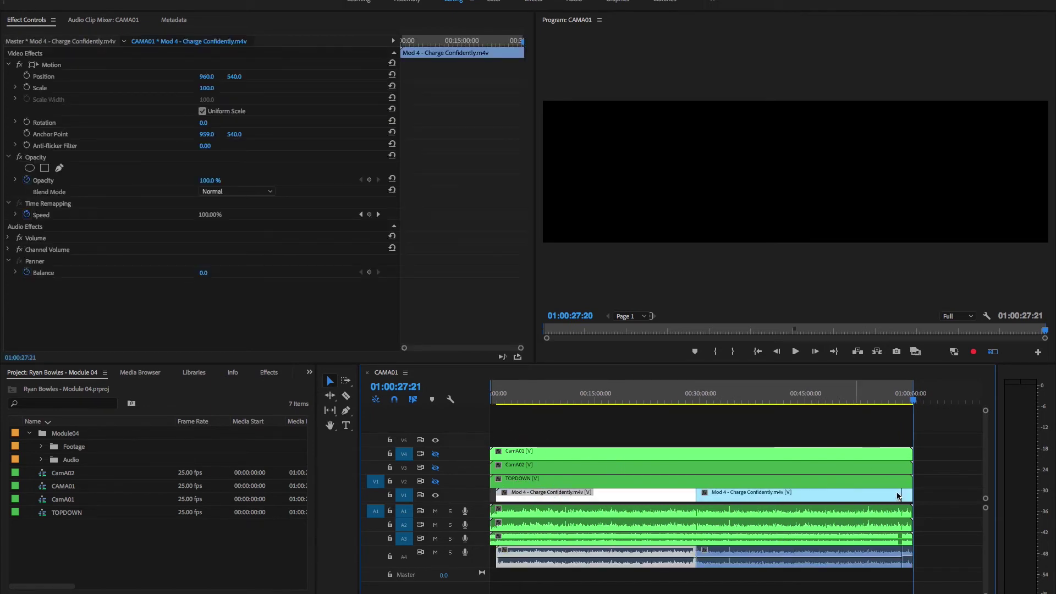
pyautogui.keyDown('shift'); pyautogui.click(909, 499); pyautogui.keyUp('shift')
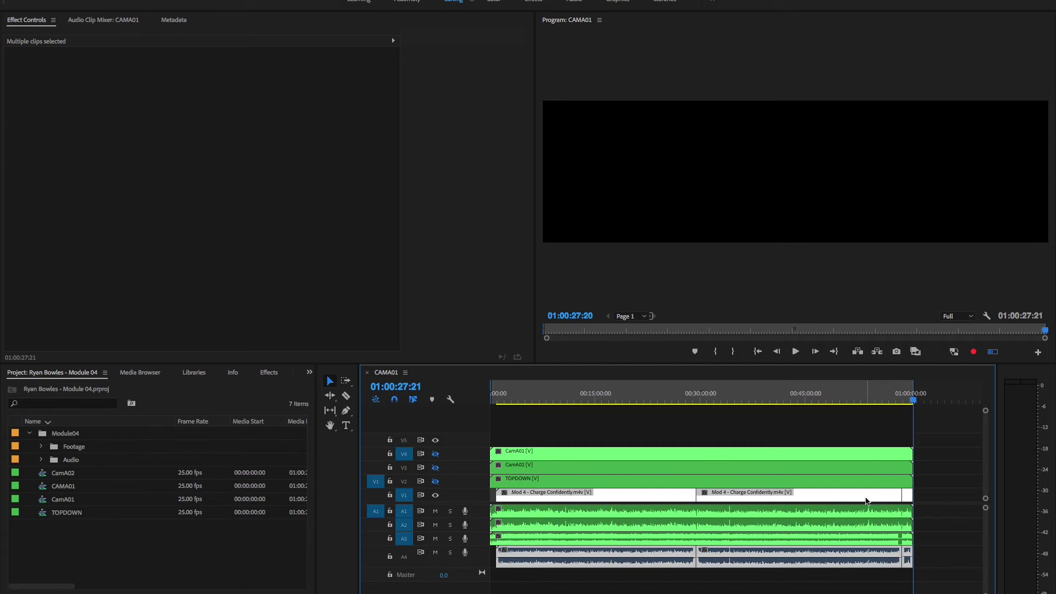
pyautogui.rightClick(868, 500)
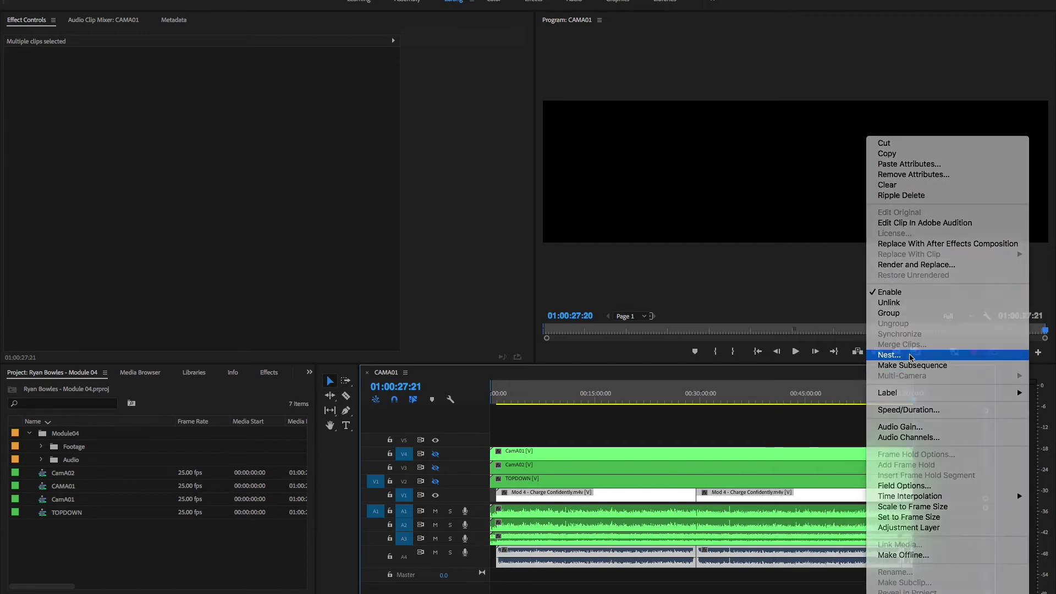
pyautogui.click(902, 355)
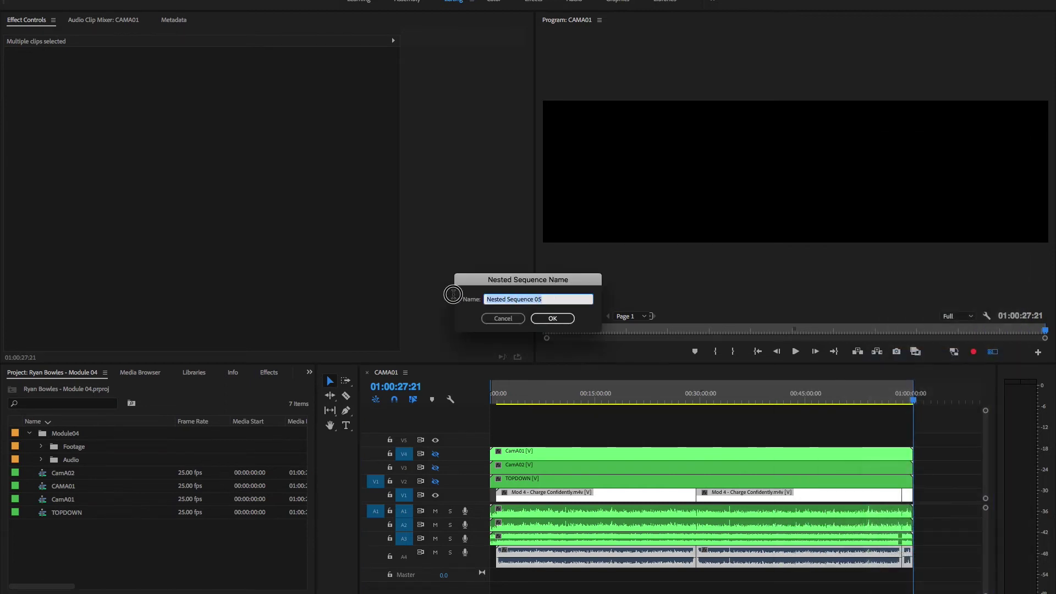
pyautogui.write('CAM')
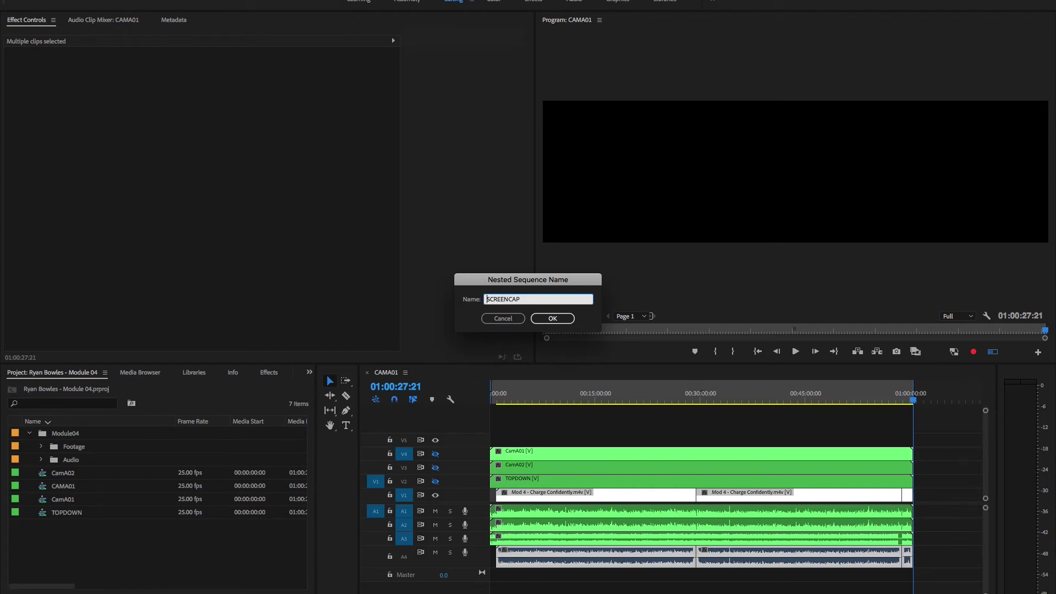
pyautogui.press('Return')
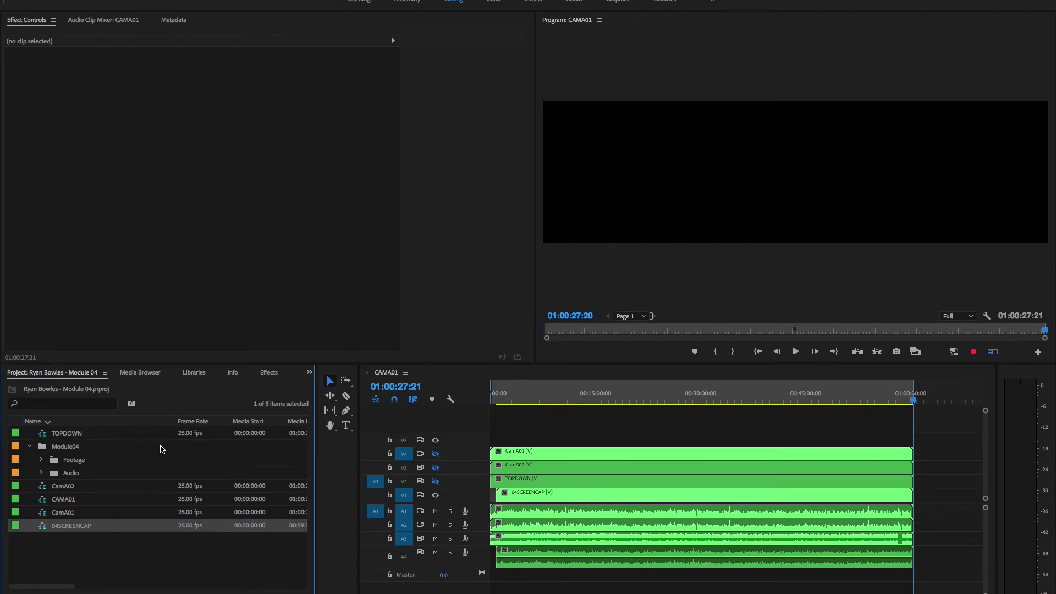
pyautogui.click(62, 514)
pyautogui.click(60, 514)
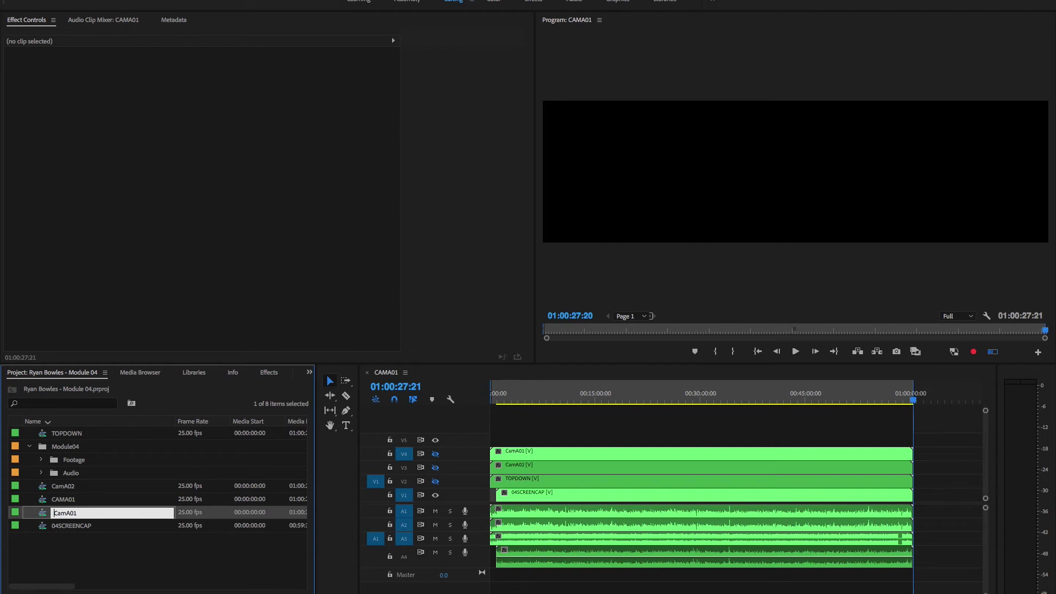
pyautogui.click(77, 547)
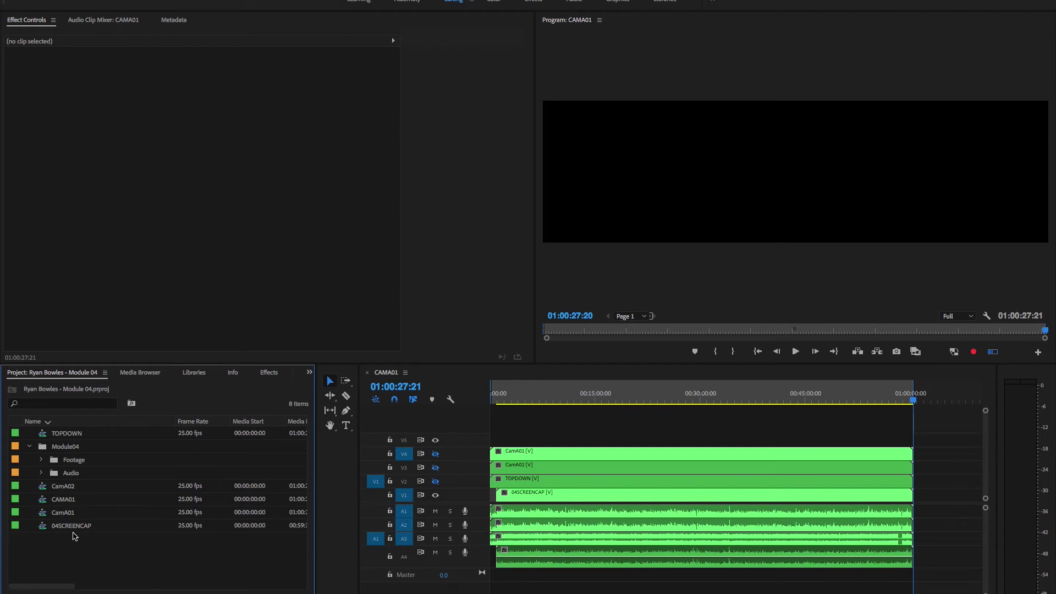
# Step: Rename the TOPDOWN nested sequence as 03TOPDOWN
pyautogui.click(63, 434)
pyautogui.click(56, 435)
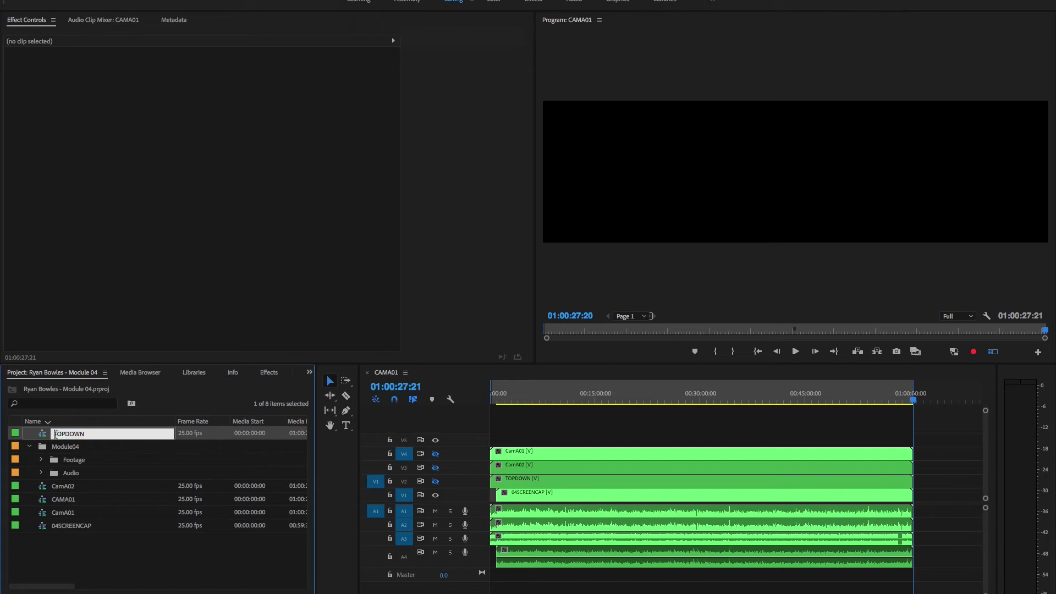
pyautogui.write('03')
pyautogui.press('Tab')
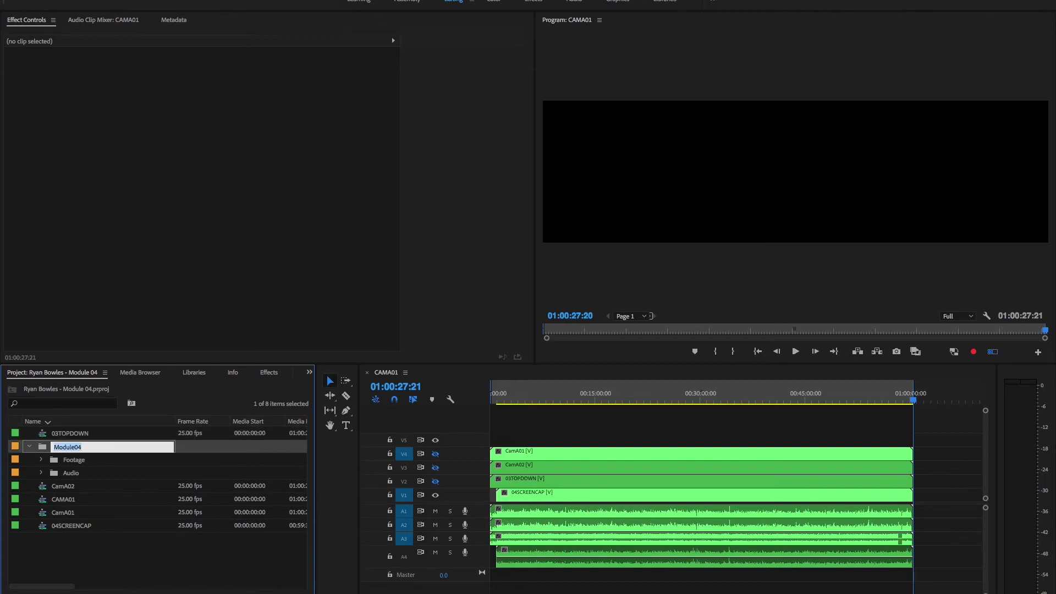
pyautogui.click(86, 516)
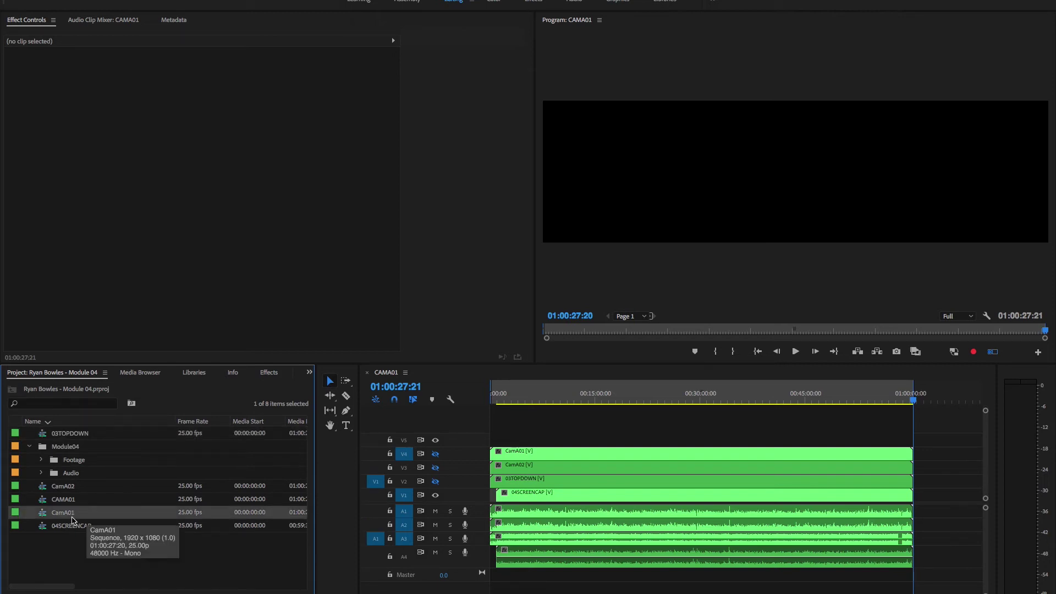
pyautogui.keyDown('ctrl'); pyautogui.click(89, 506); pyautogui.keyUp('ctrl')
pyautogui.click(74, 490)
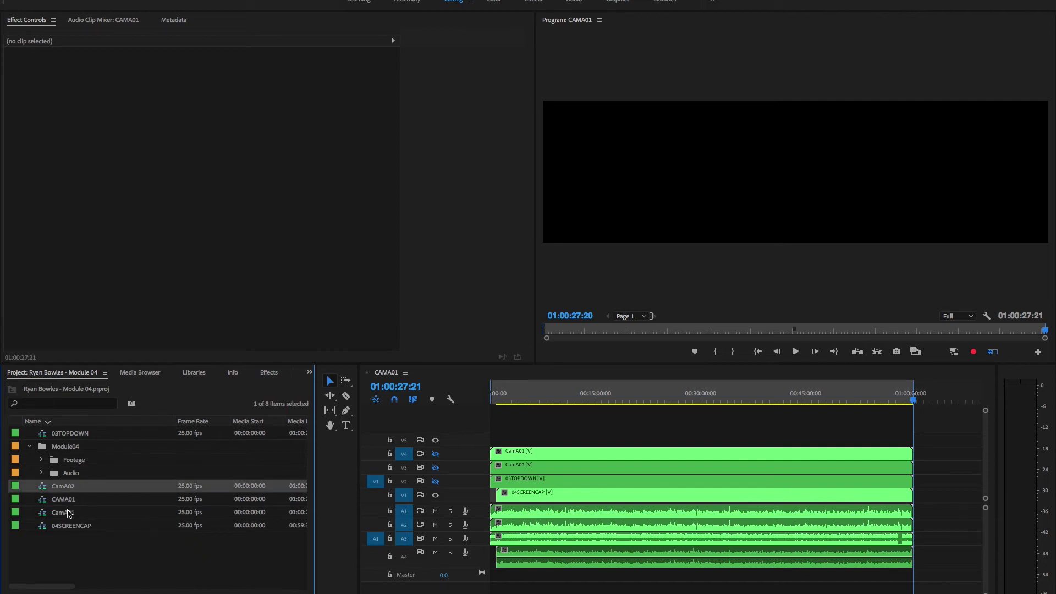
pyautogui.click(70, 513)
pyautogui.click(70, 489)
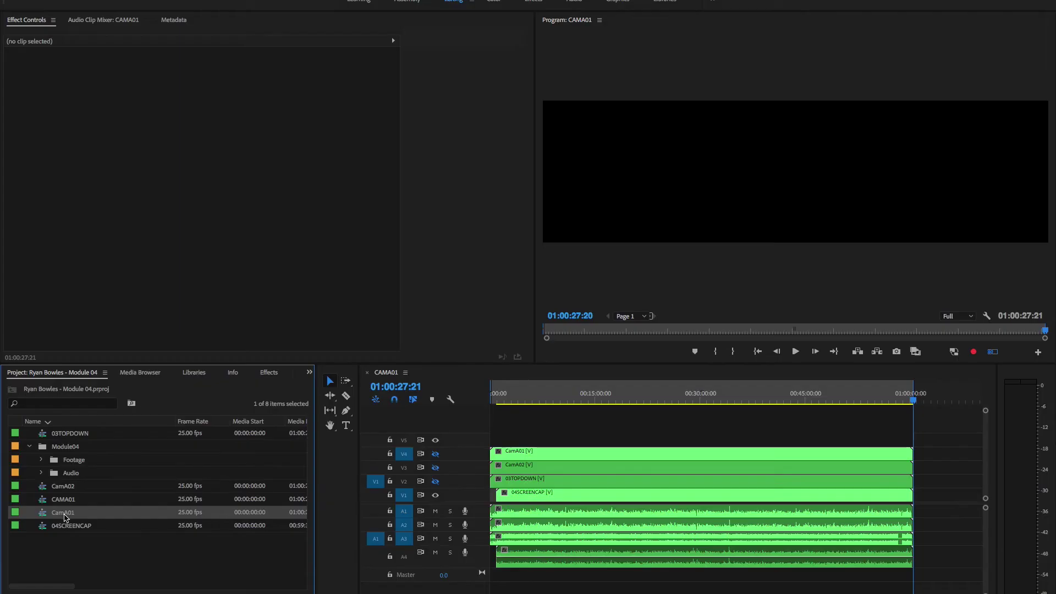
# Step: Create a multi-camera source sequence named MAIN Multicam from CamA01, CamA02, 03TOPDOWN and 04SCREENCAP, synchronised by Out Points
pyautogui.keyDown('super'); pyautogui.click(68, 515); pyautogui.keyUp('super')
pyautogui.keyDown('super'); pyautogui.click(70, 515); pyautogui.keyUp('super')
pyautogui.keyDown('super'); pyautogui.click(70, 488); pyautogui.keyUp('super')
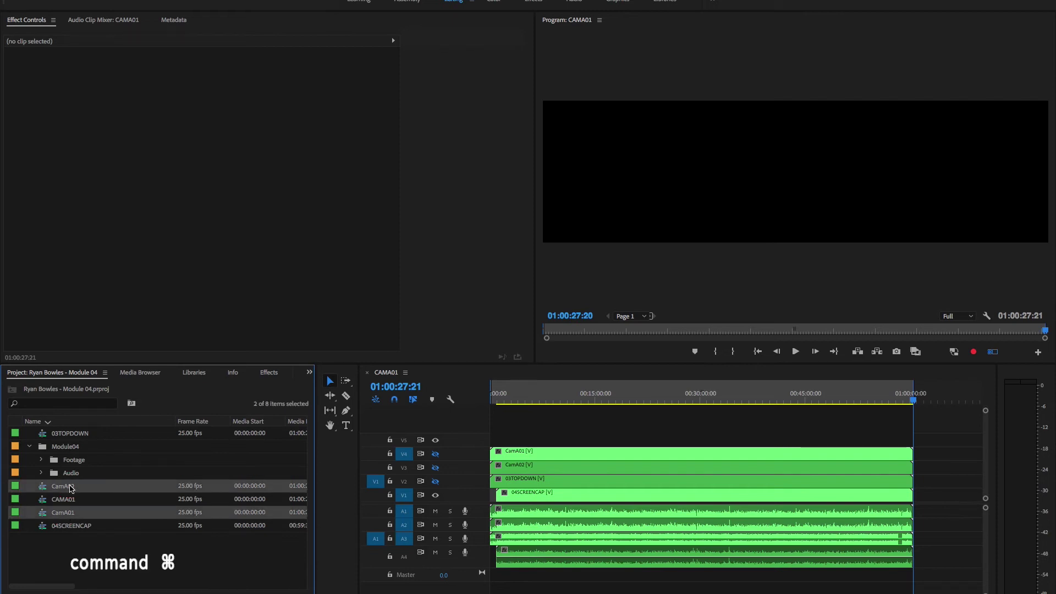
pyautogui.keyDown('super'); pyautogui.click(73, 436); pyautogui.keyUp('super')
pyautogui.keyDown('super'); pyautogui.click(77, 530); pyautogui.keyUp('super')
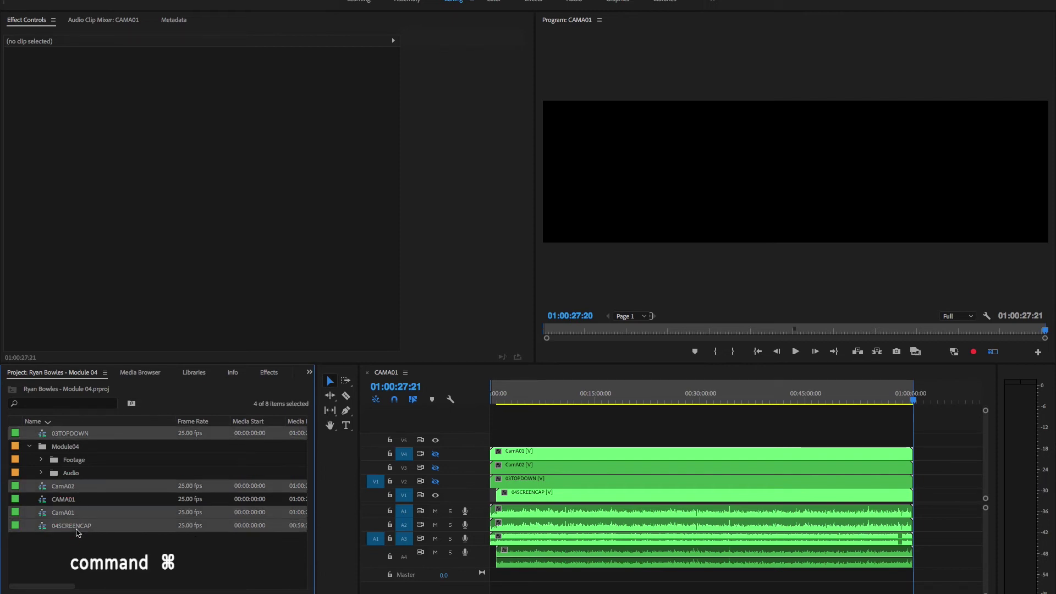
pyautogui.rightClick(77, 533)
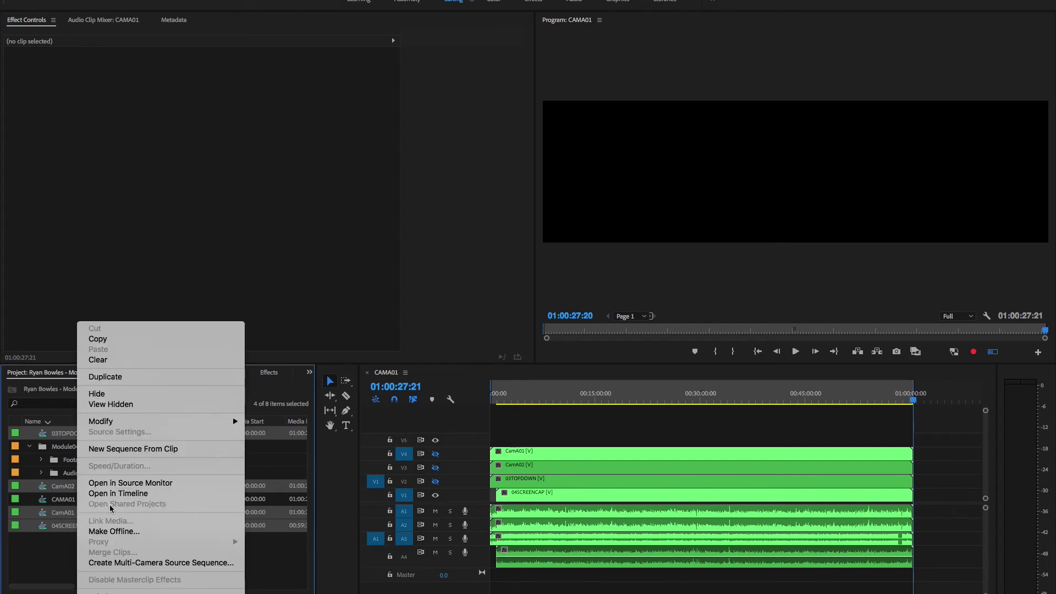
pyautogui.click(165, 562)
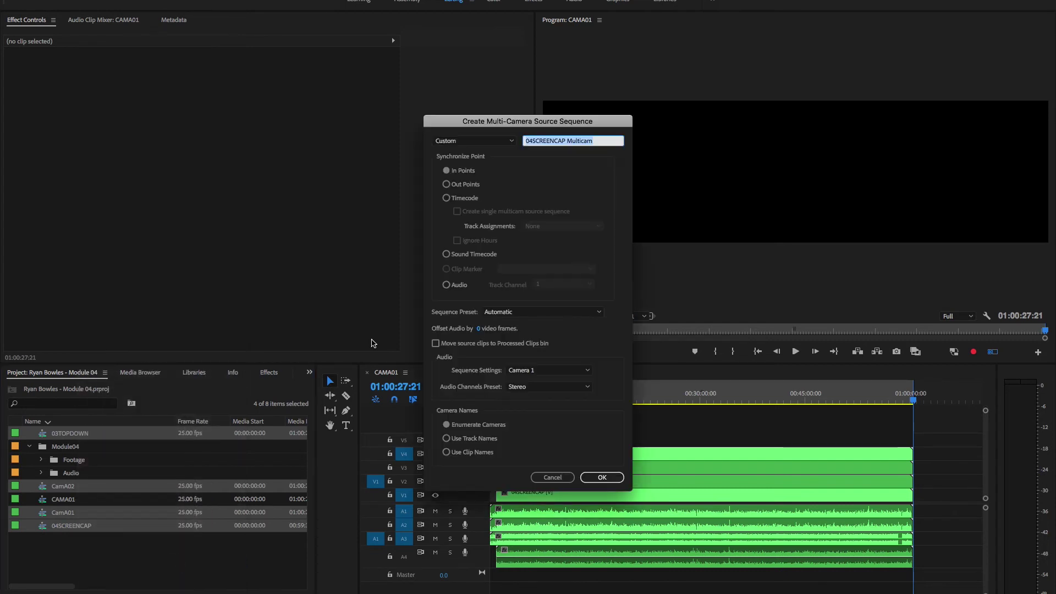
pyautogui.click(550, 141)
pyautogui.doubleClick(564, 140)
pyautogui.write('MAI')
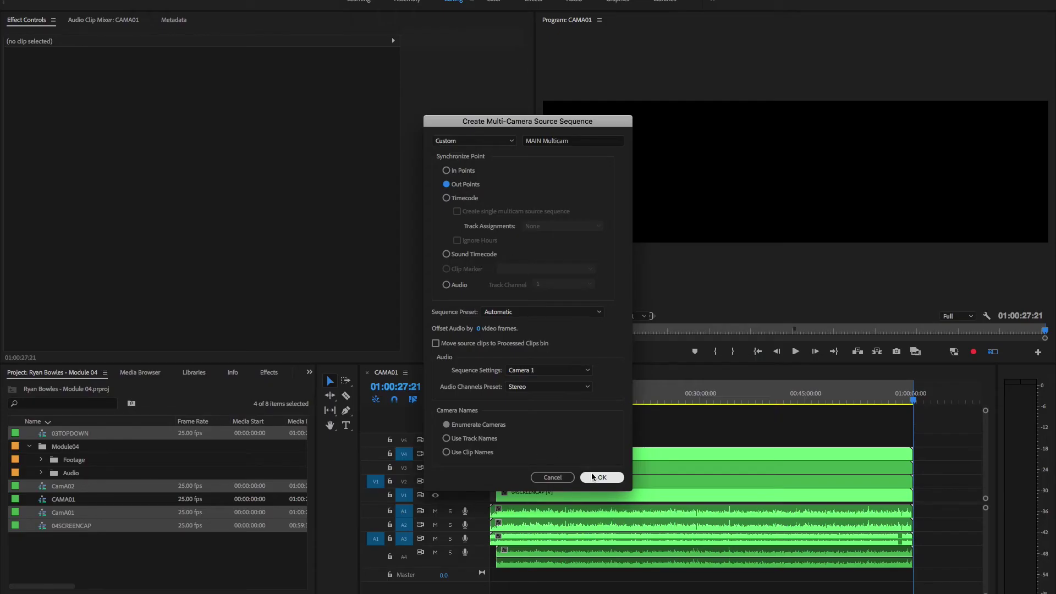
pyautogui.click(602, 477)
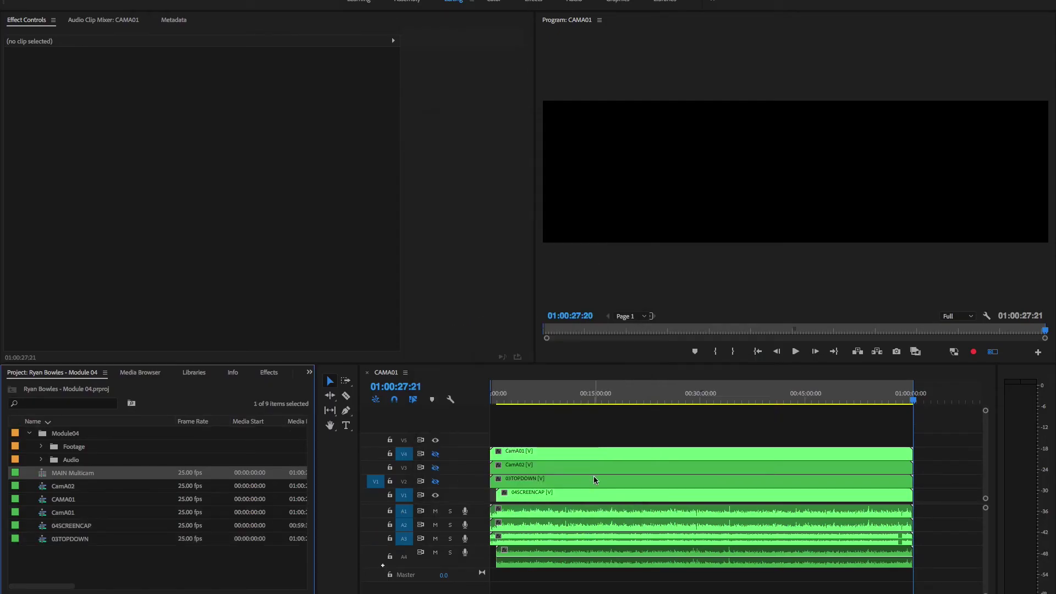
# Step: Create a new sequence from the MAIN Multicam source clip and close its Source Monitor panel
pyautogui.doubleClick(45, 475)
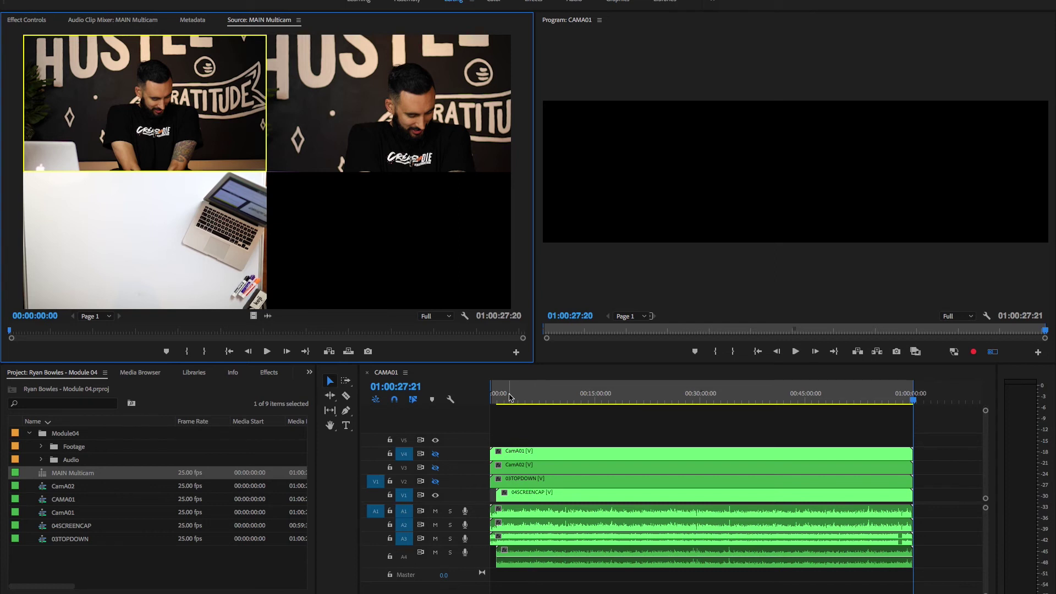
pyautogui.rightClick(73, 476)
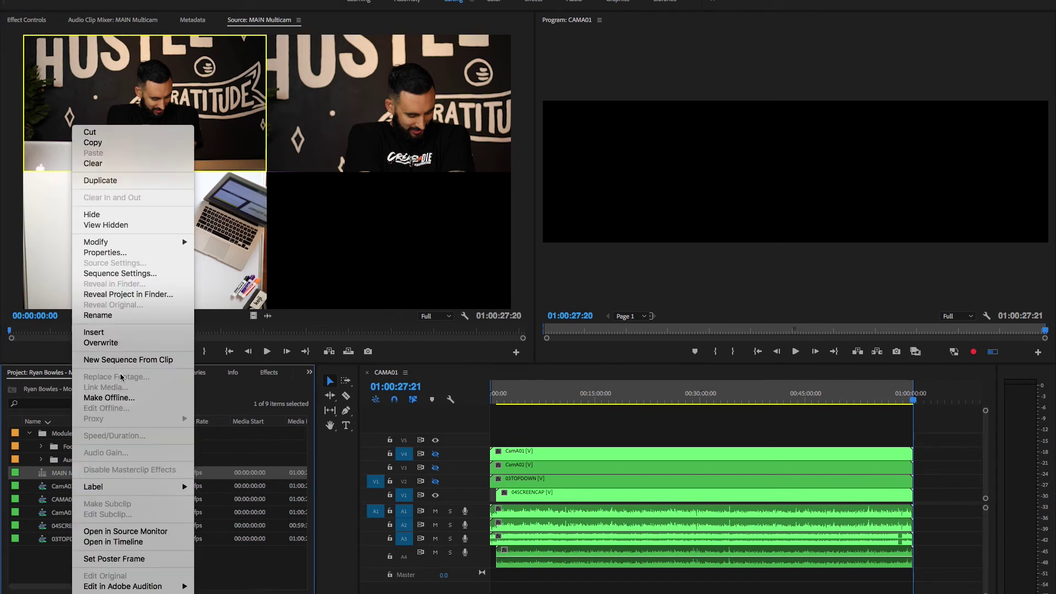
pyautogui.click(130, 359)
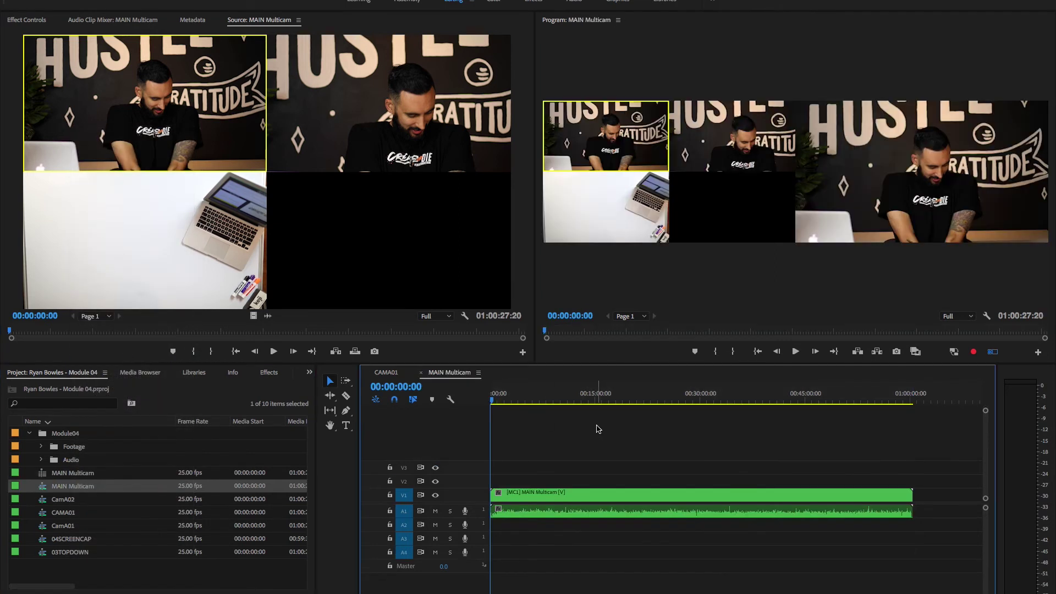
pyautogui.click(299, 20)
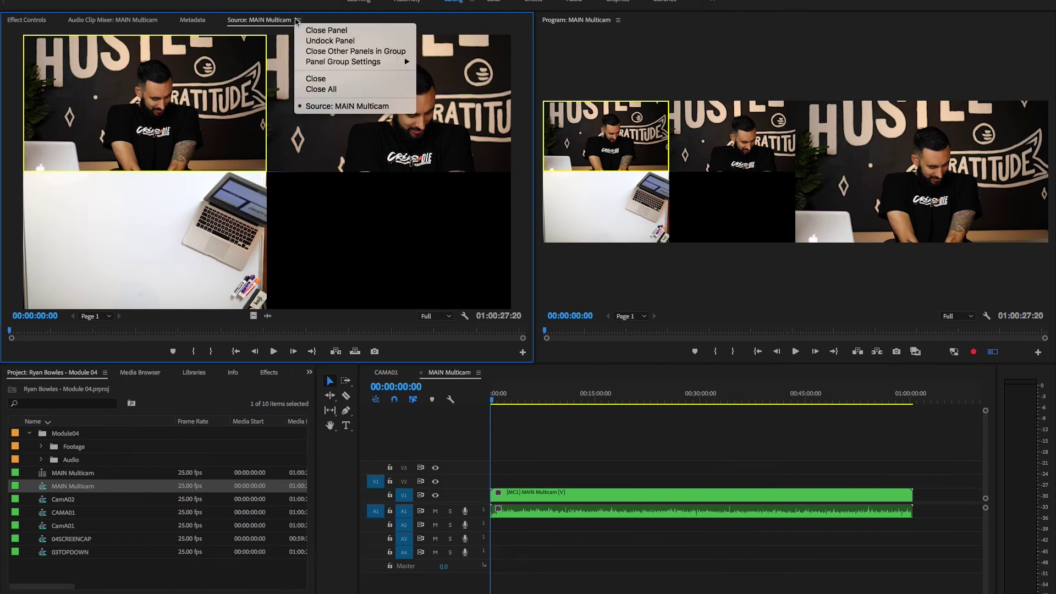
pyautogui.click(322, 34)
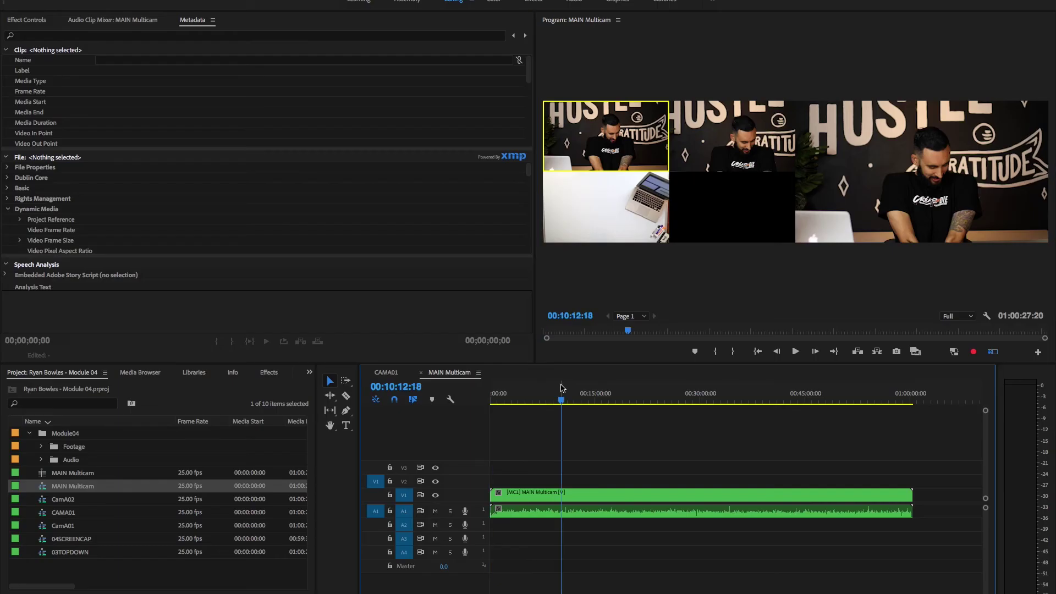
# Step: Toggle the multi-camera view off and back on, and check the Button Editor for the multi-camera record and view controls
pyautogui.click(989, 354)
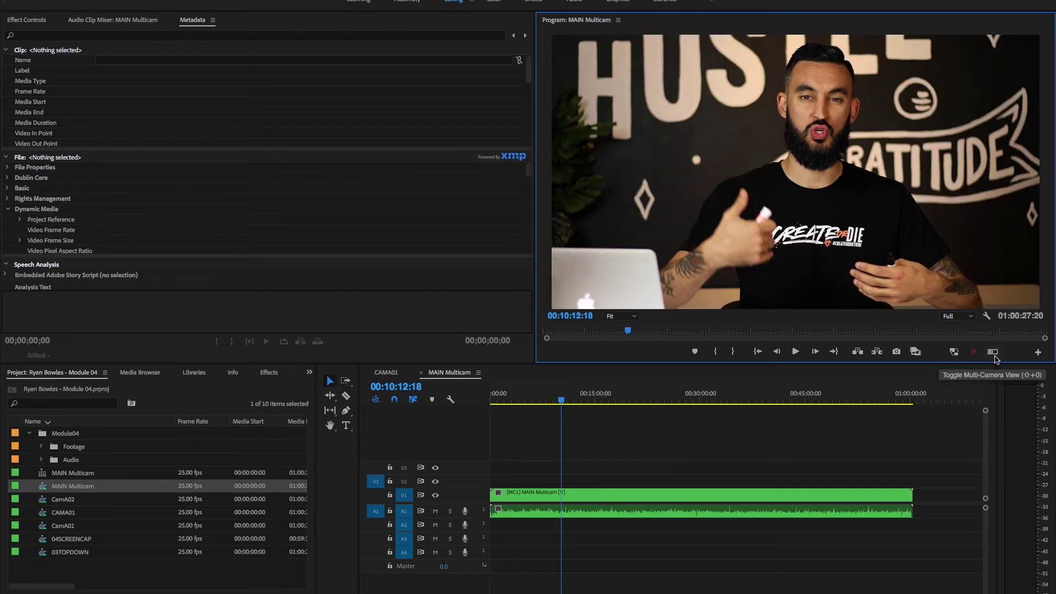
pyautogui.click(1038, 352)
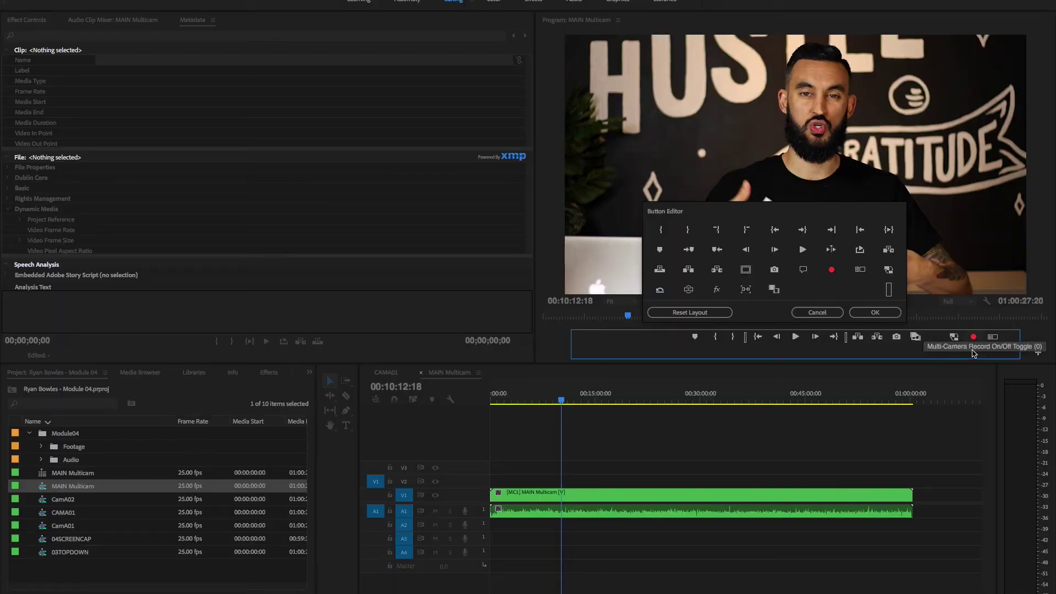
pyautogui.click(883, 312)
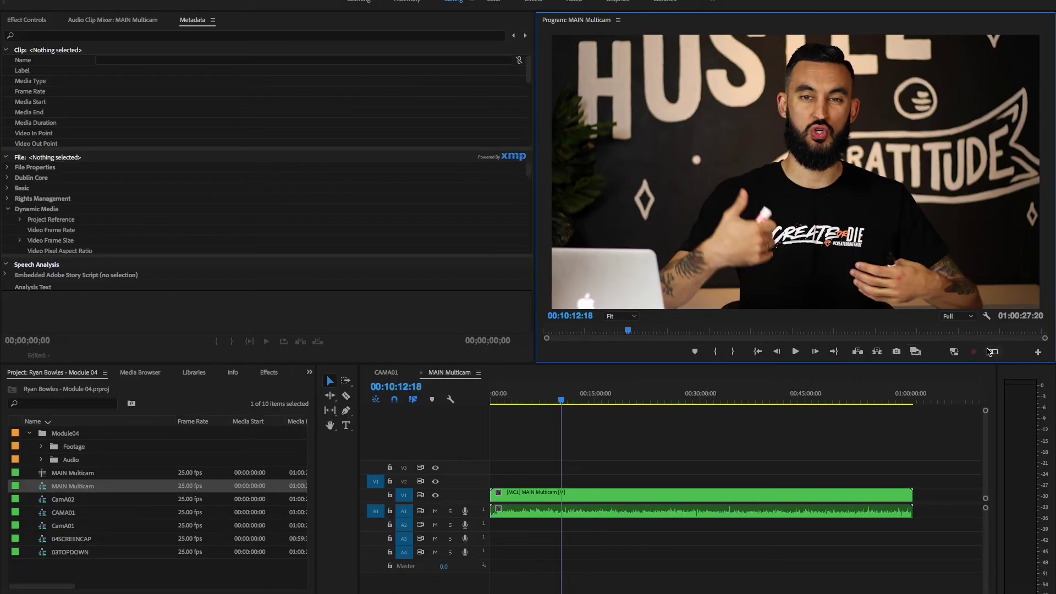
pyautogui.click(992, 352)
pyautogui.click(994, 353)
pyautogui.click(993, 352)
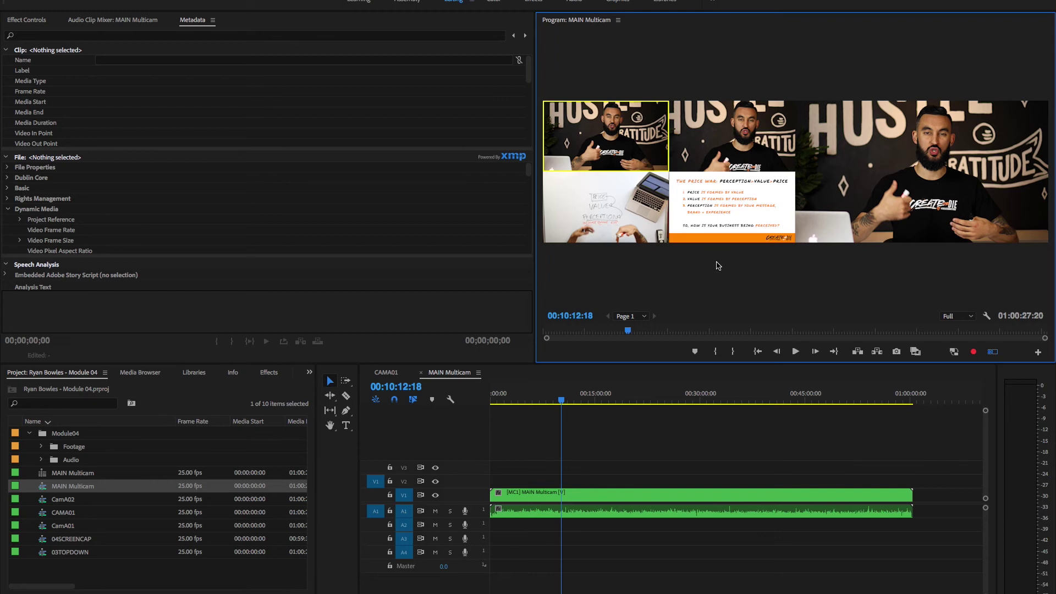
# Step: Maximise the Program monitor and switch the multicam clip to camera 3 and to camera 4, ending with the playhead at 00:04:52:06
pyautogui.press('`')
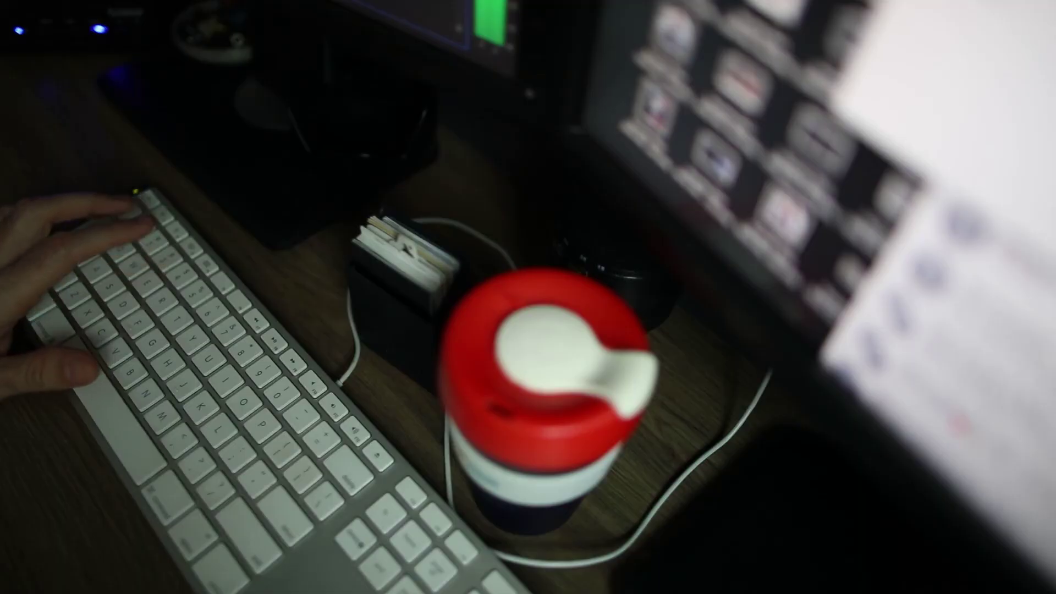
pyautogui.press('3')
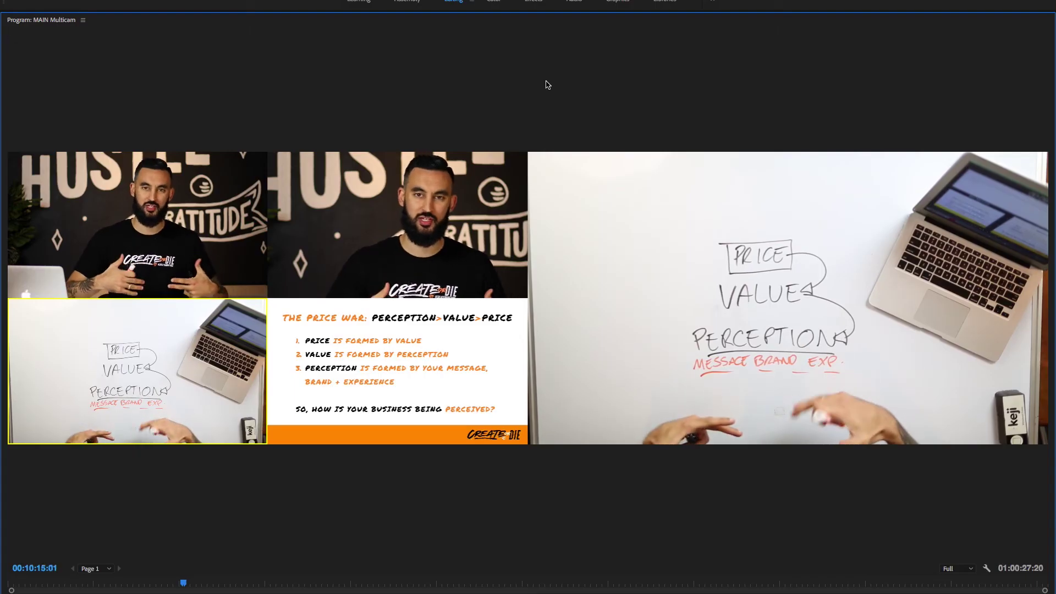
pyautogui.press('4')
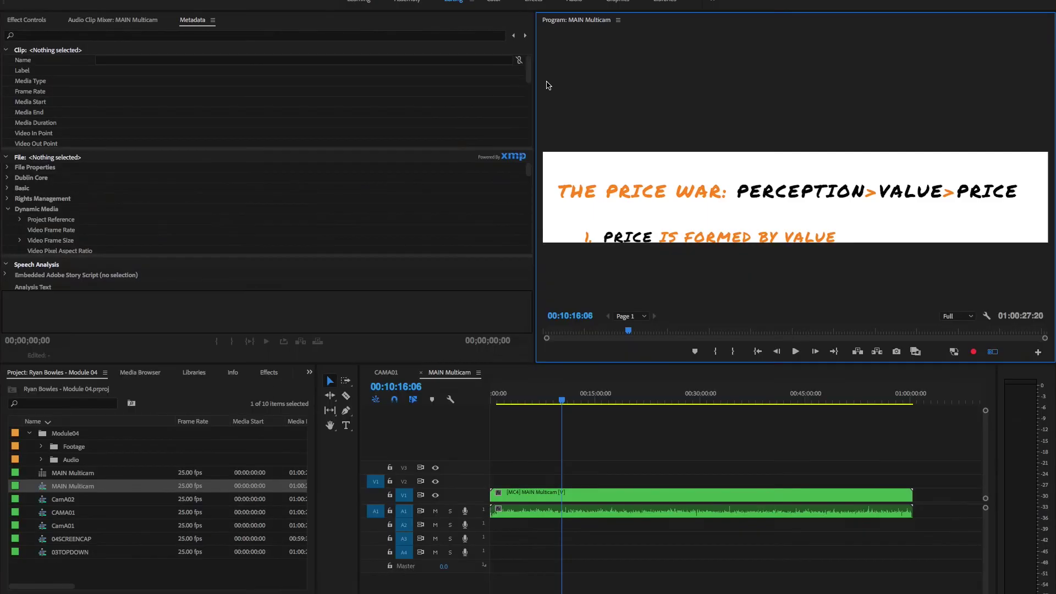
pyautogui.click(524, 397)
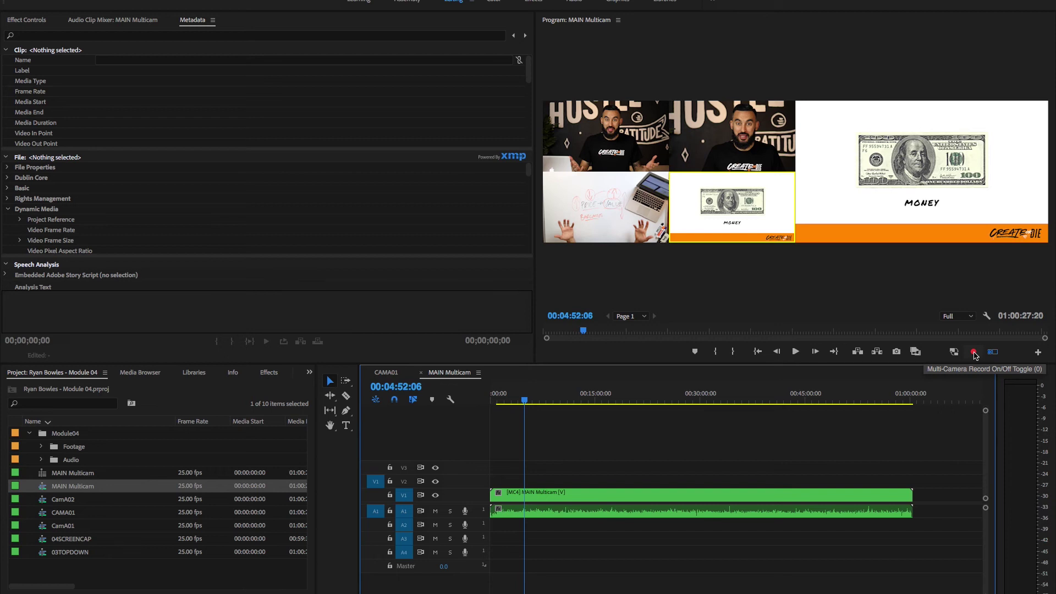
# Step: Record multi-camera switches live from the sequence start to about 00:00:38, cutting through cameras 1, 2, 3, 4, 3, 2, 1, 2, 3, 1
pyautogui.press('Home')
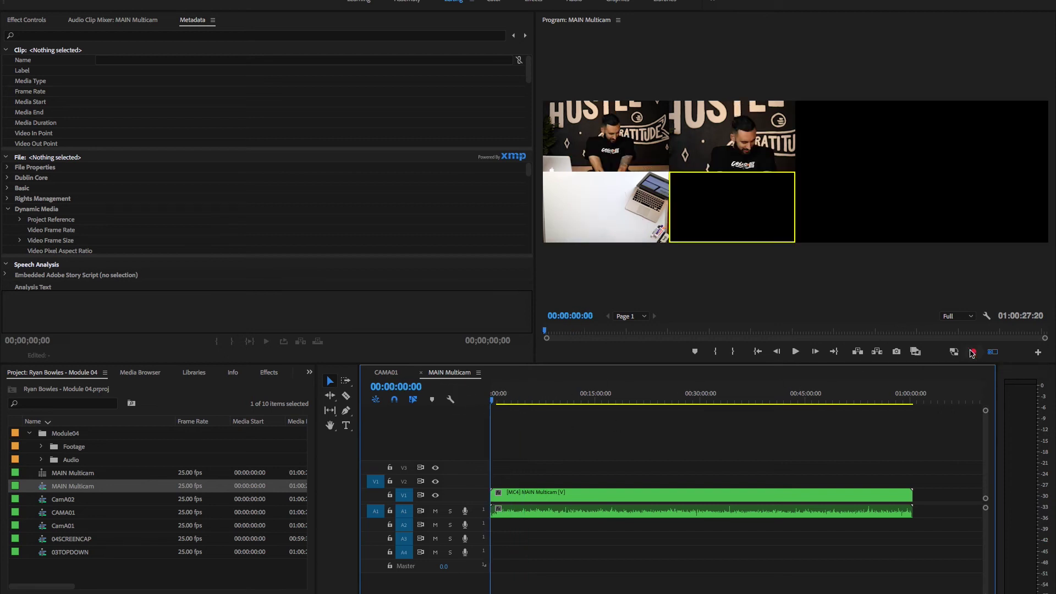
pyautogui.click(972, 352)
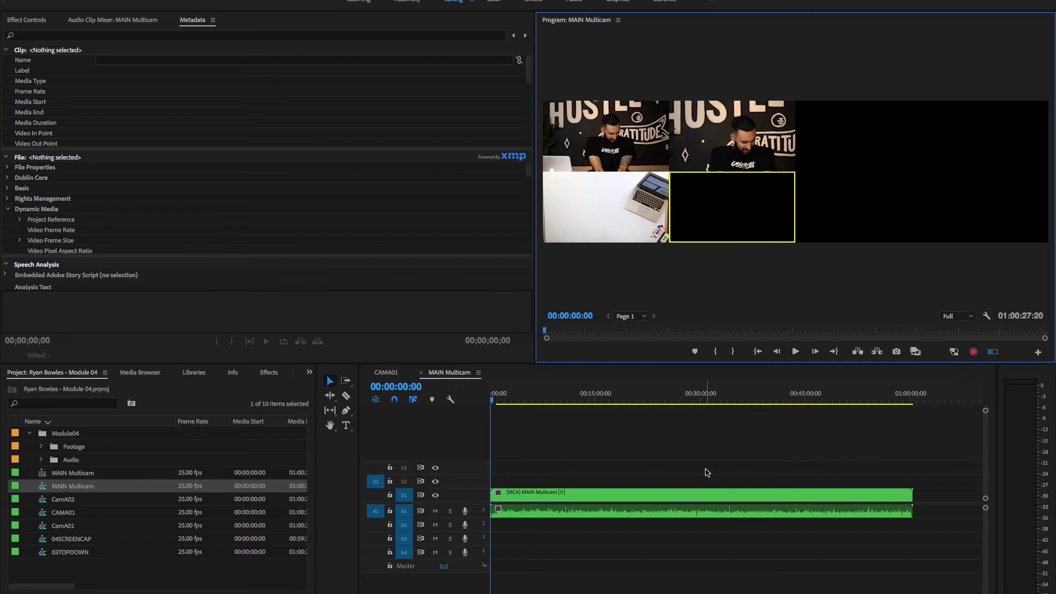
pyautogui.press('space')
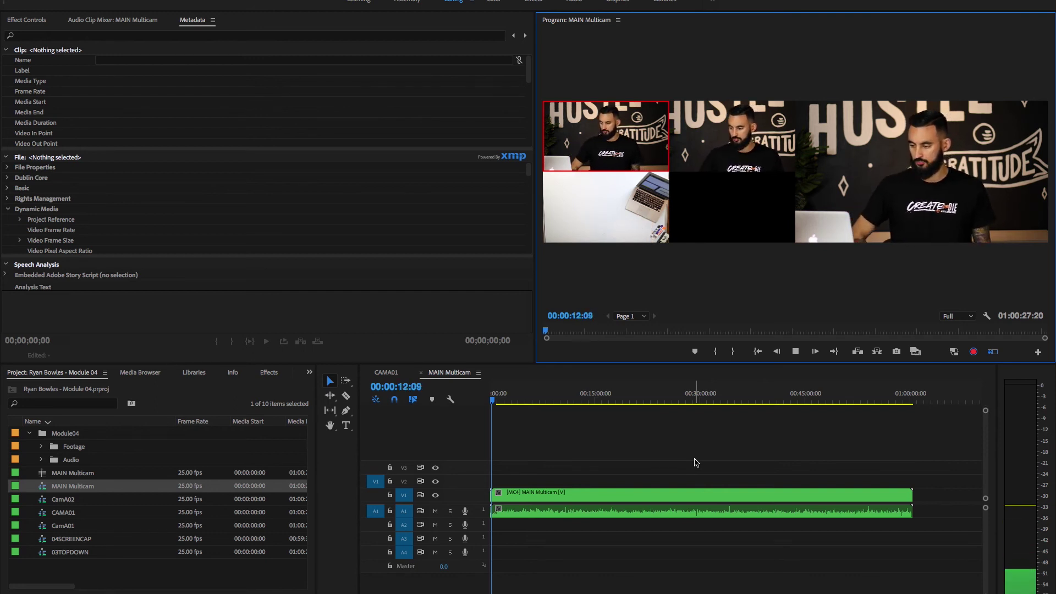
pyautogui.press('2')
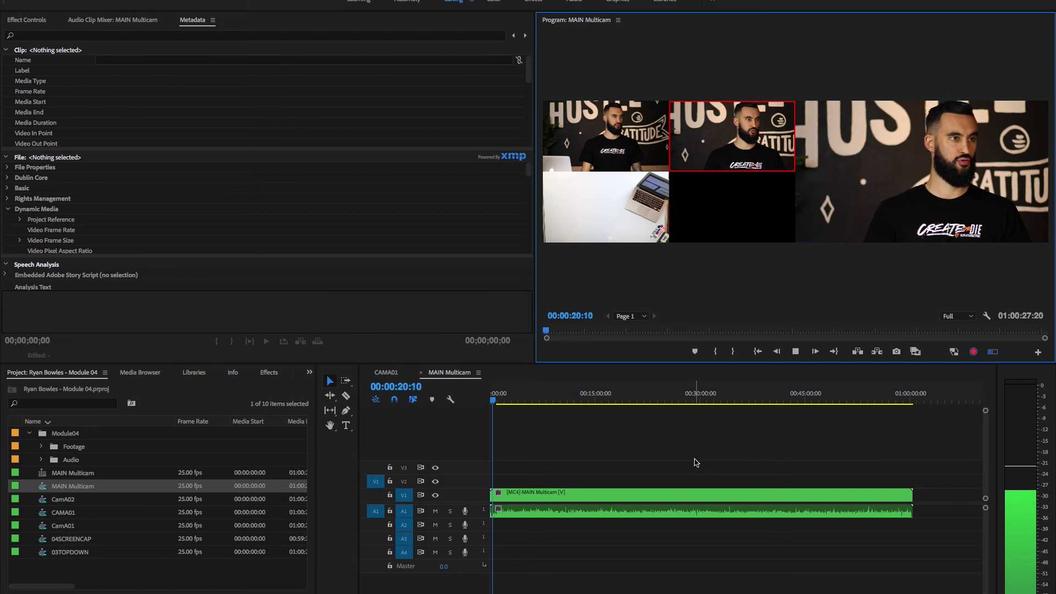
pyautogui.press('3')
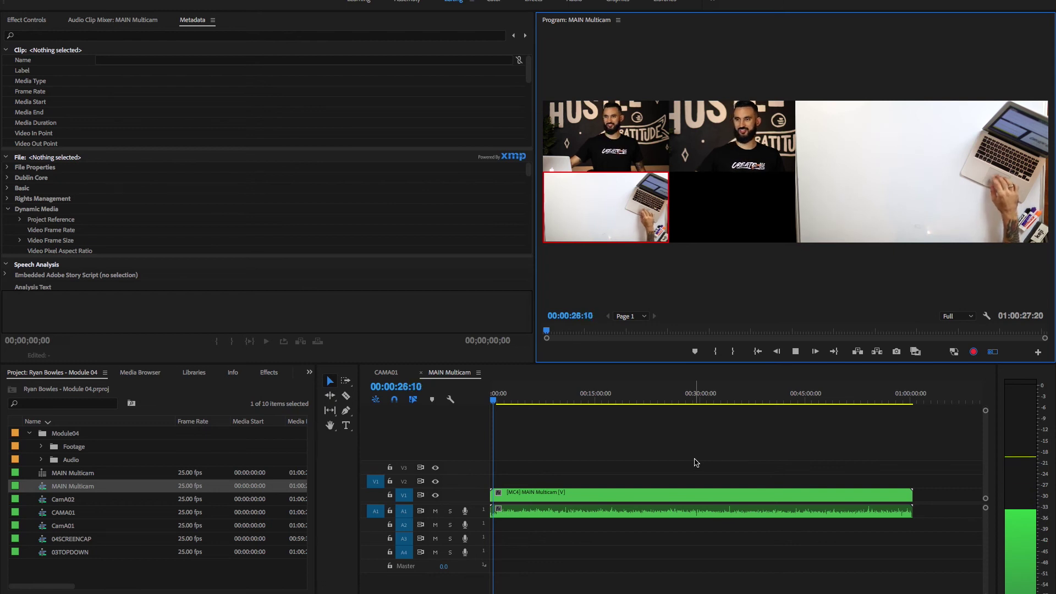
pyautogui.press('4')
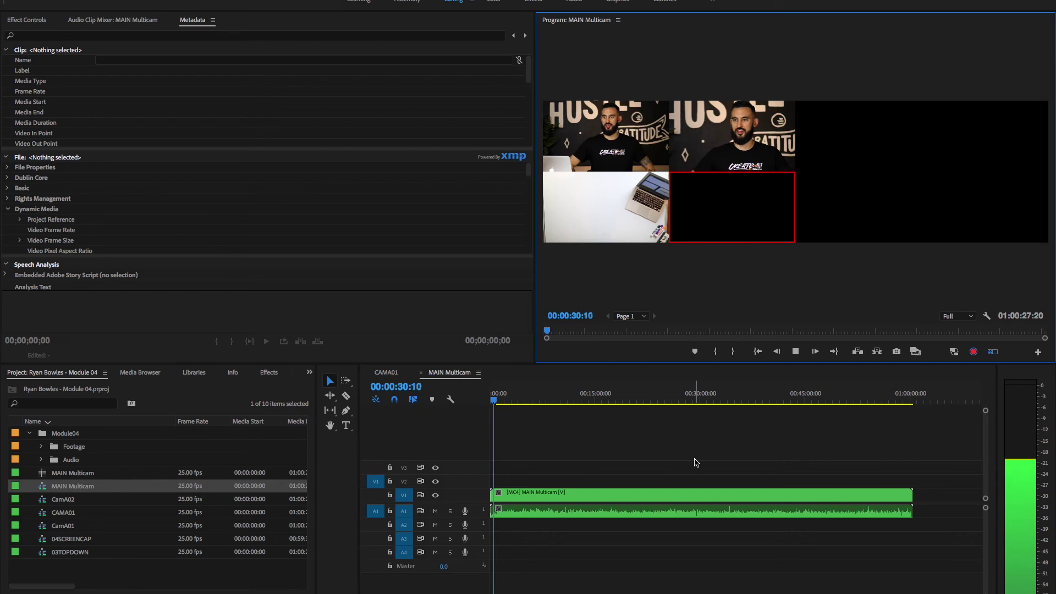
pyautogui.press('3')
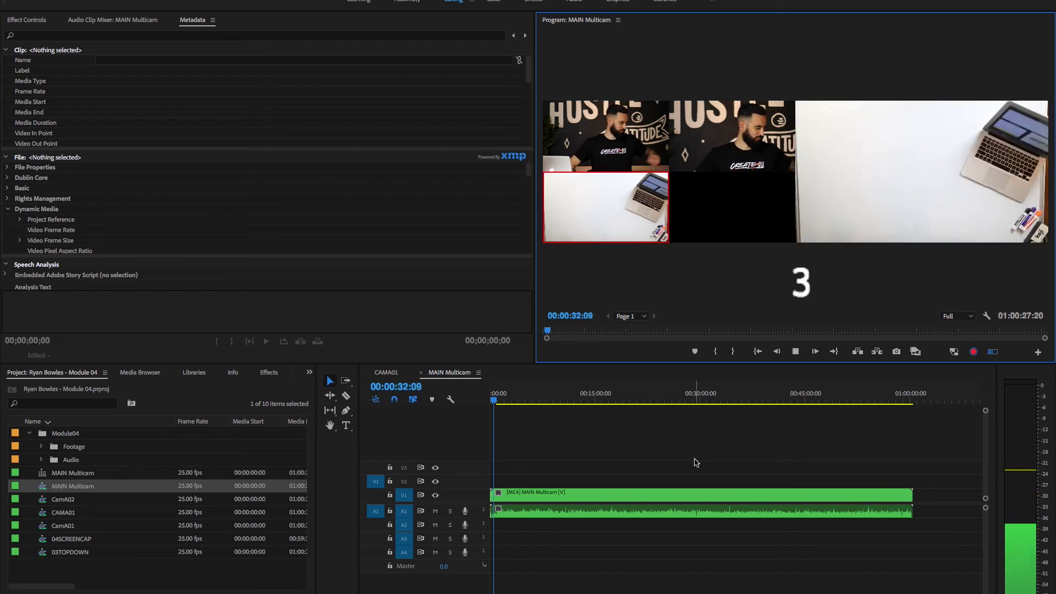
pyautogui.press('2')
pyautogui.press('1')
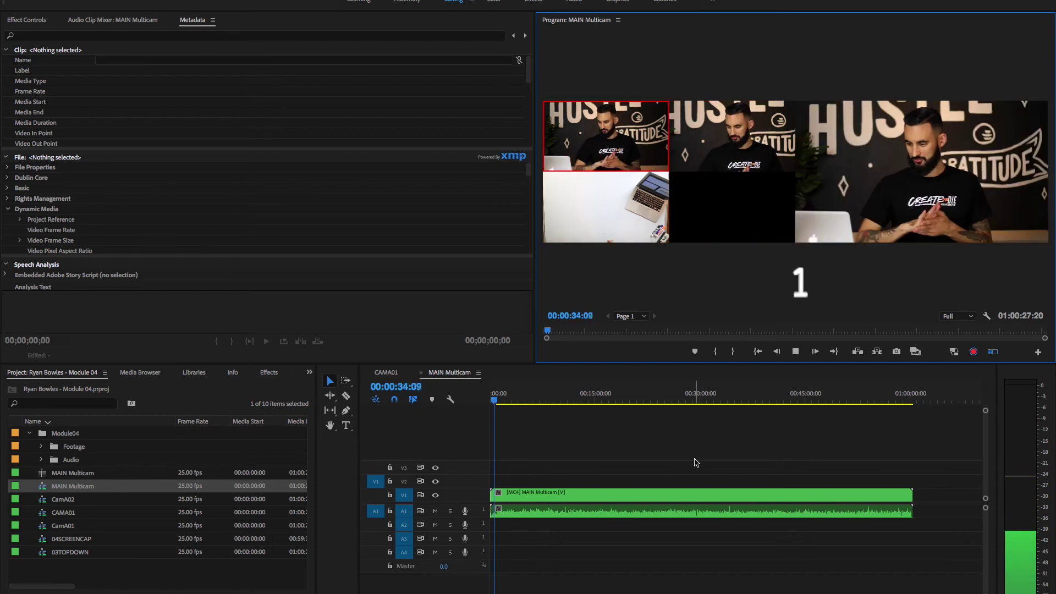
pyautogui.press('2')
pyautogui.press('3')
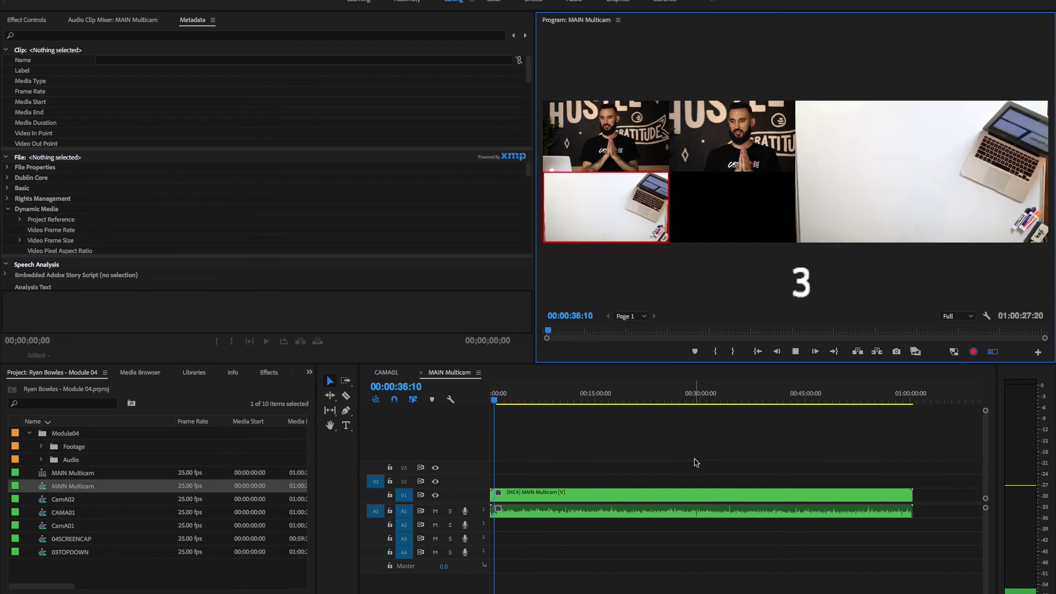
pyautogui.press('1')
pyautogui.press('space')
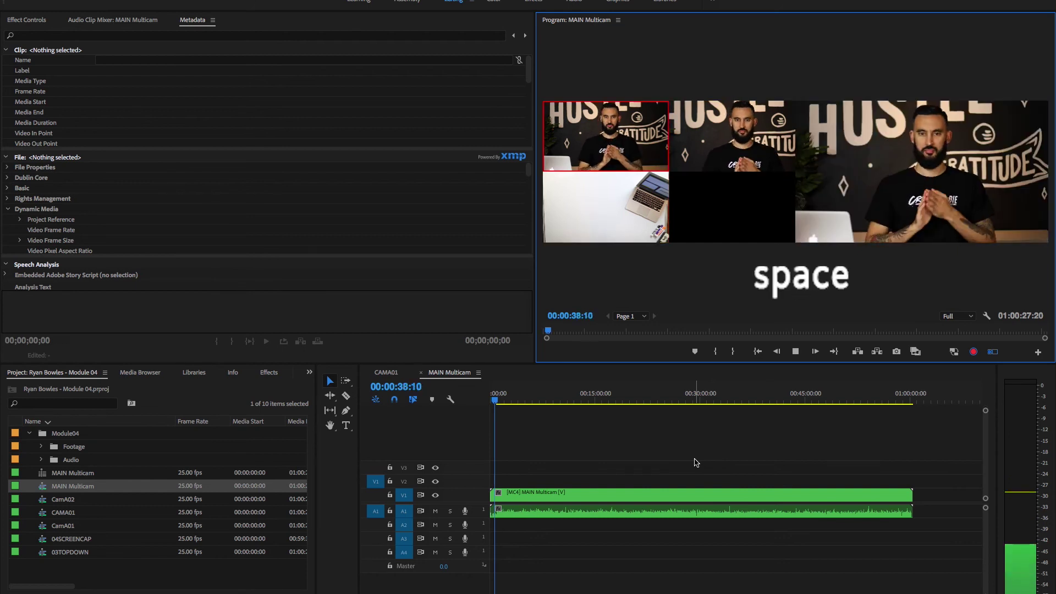
# Step: Examine the recorded camera cuts on the MAIN Multicam timeline, previewing the angle changes between 00:00:04:10 and 00:00:37:11
pyautogui.press('=')
pyautogui.press('=')
pyautogui.press('=')
pyautogui.click(549, 436)
pyautogui.press('=')
pyautogui.press('=')
pyautogui.press('=')
pyautogui.press('=')
pyautogui.press('=')
pyautogui.press('=')
pyautogui.press('=')
pyautogui.press('-')
pyautogui.press('-')
pyautogui.press('-')
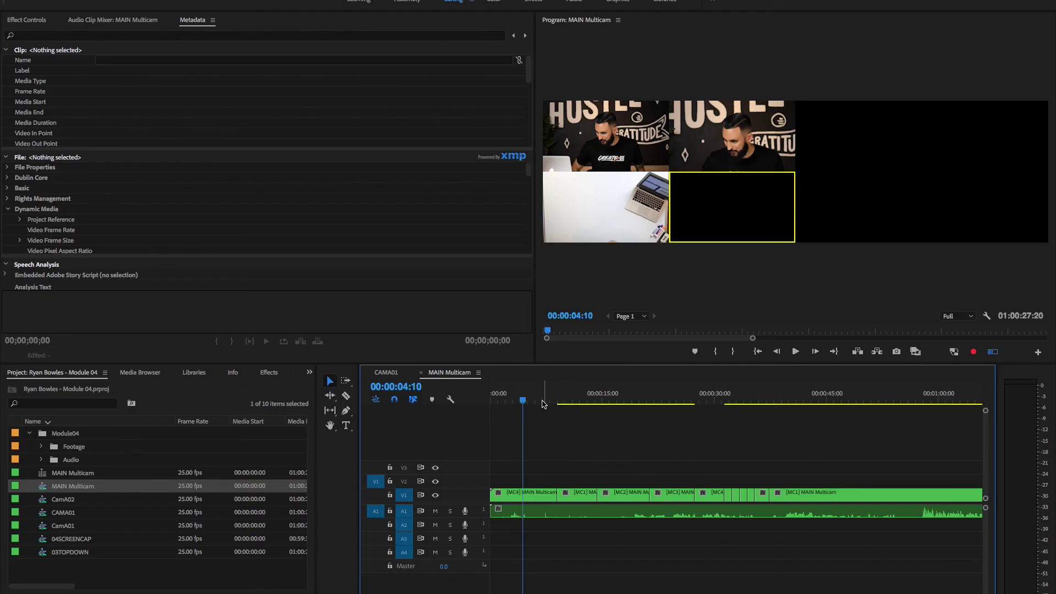
pyautogui.moveTo(523, 398); pyautogui.dragTo(575, 399)
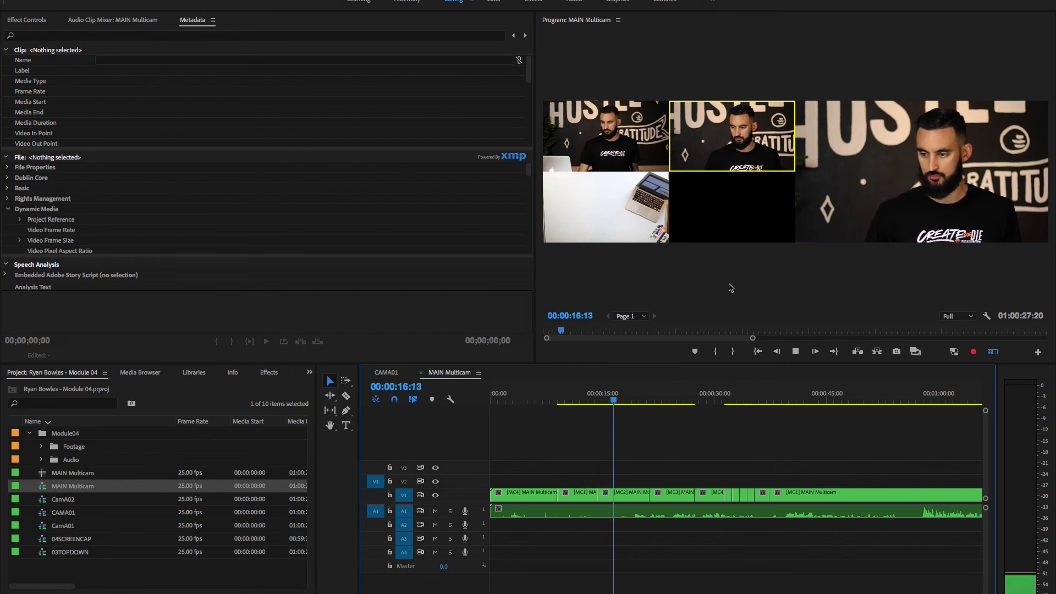
pyautogui.click(644, 399)
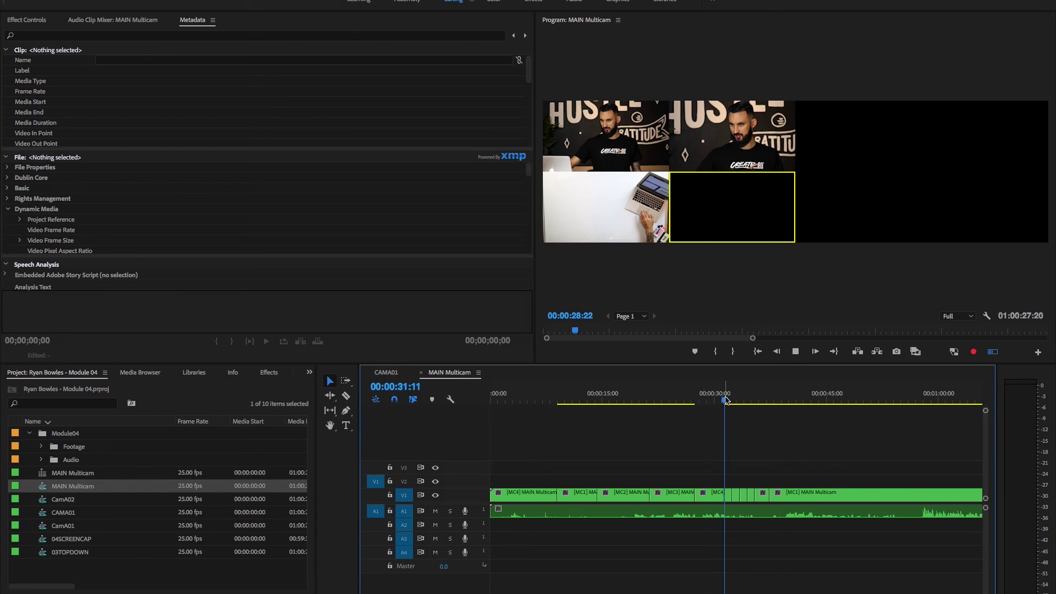
pyautogui.press('3')
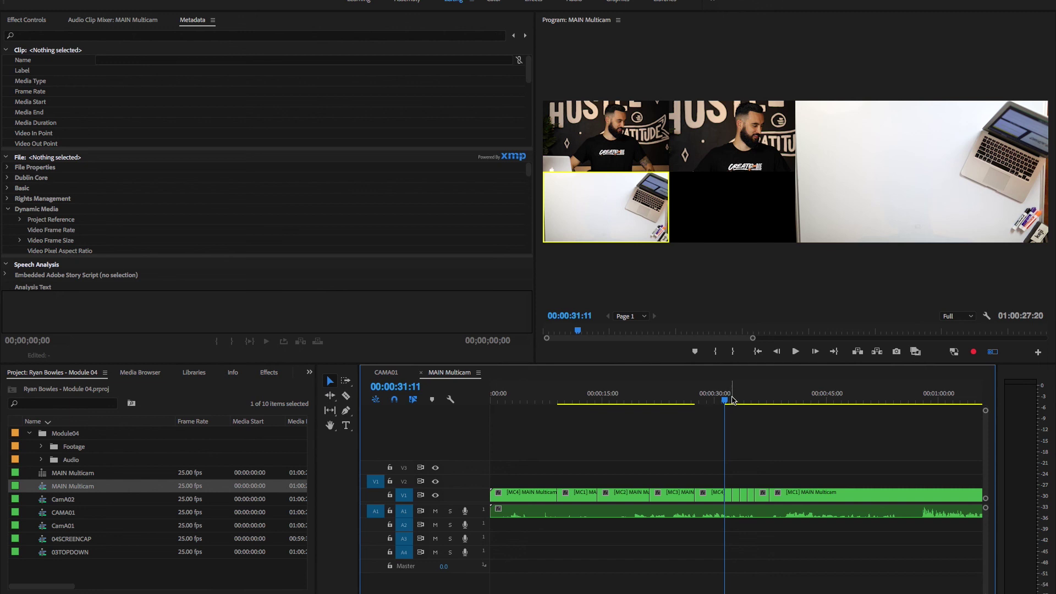
pyautogui.click(732, 400)
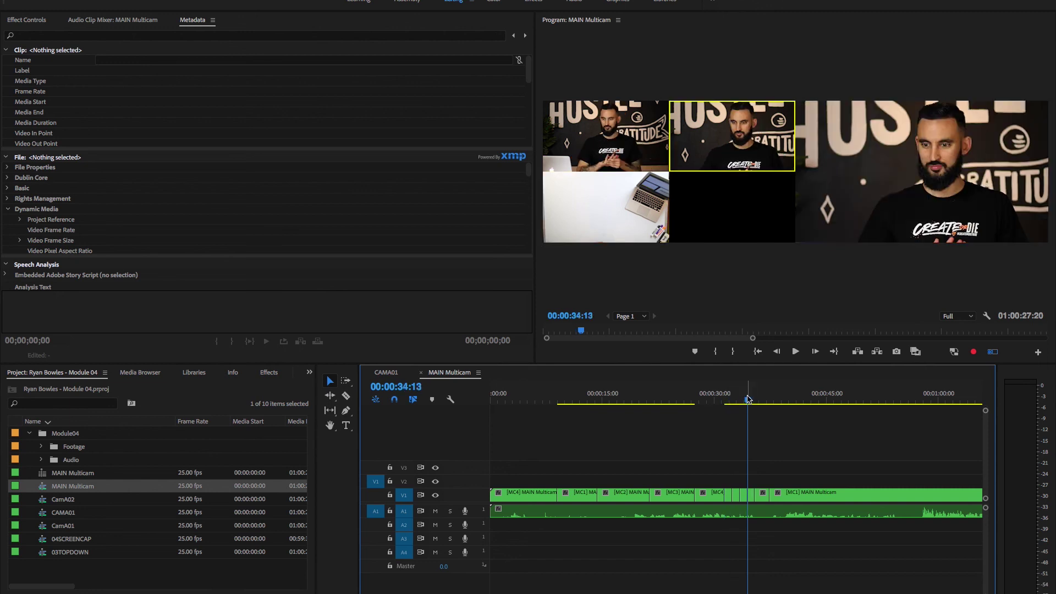
pyautogui.click(757, 397)
pyautogui.click(773, 394)
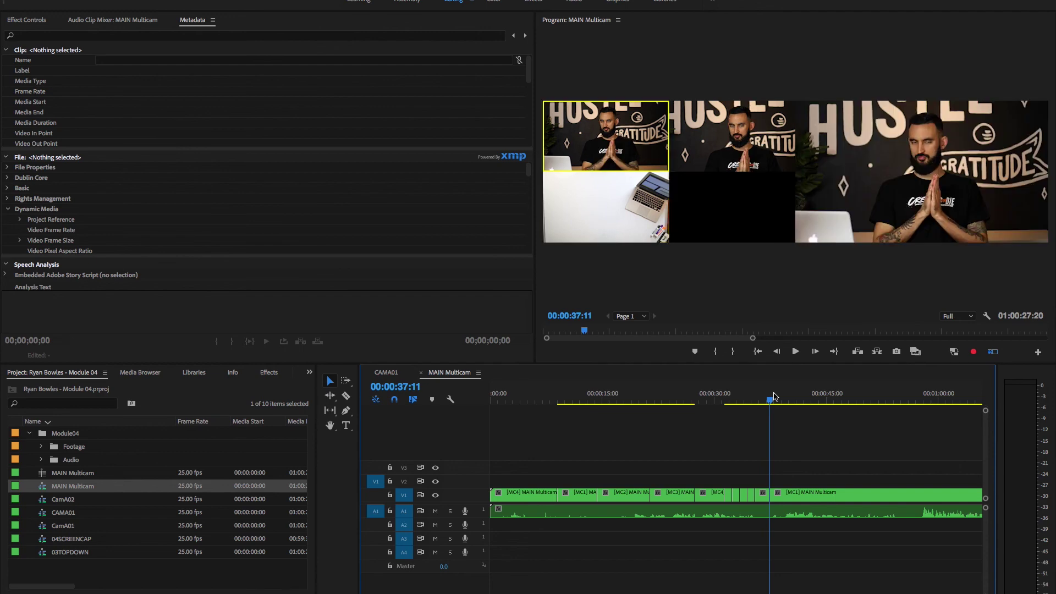